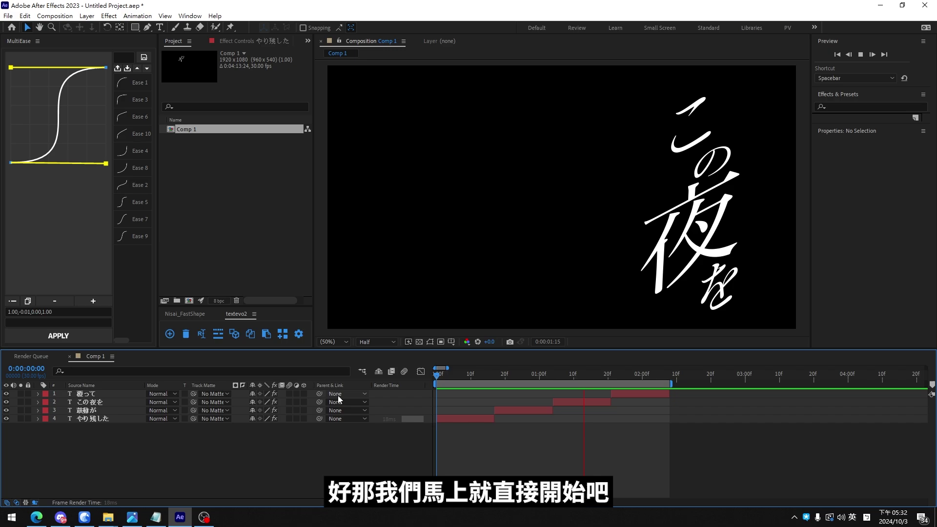
Apply the GlyphGlide preset to the やり残した text layer in Comp 2
{"action": "left_click", "coordinate": [445, 378]}
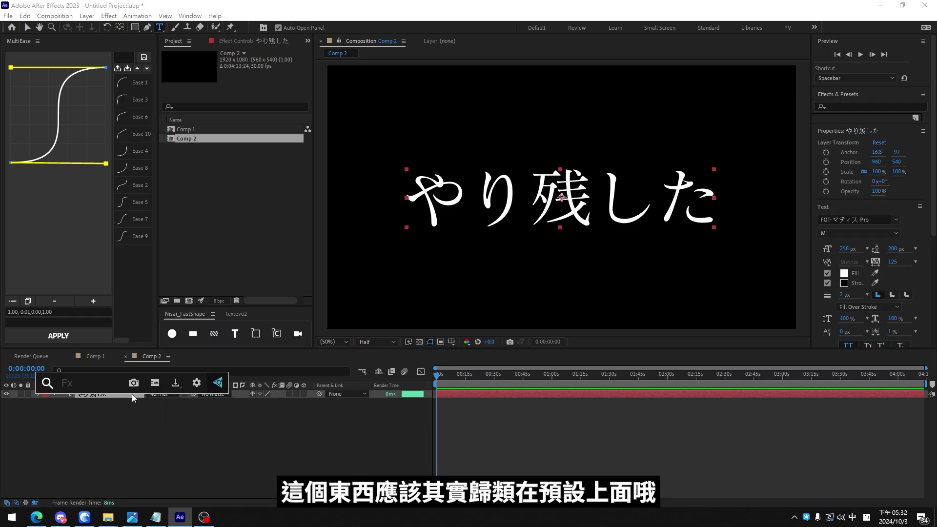
{"action": "key", "text": "shift"}
{"action": "type", "text": "flo"}
{"action": "key", "text": "BackSpace"}
{"action": "key", "text": "BackSpace"}
{"action": "key", "text": "BackSpace"}
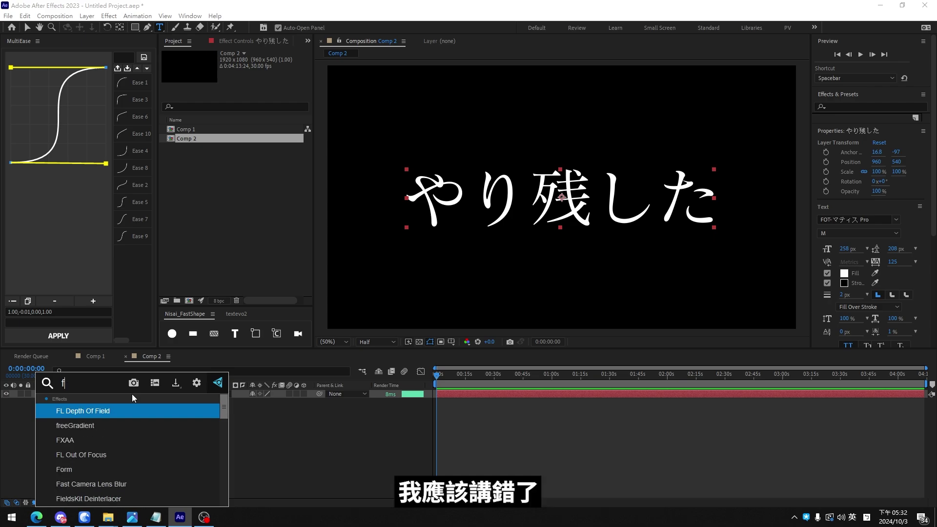
{"action": "type", "text": "glide"}
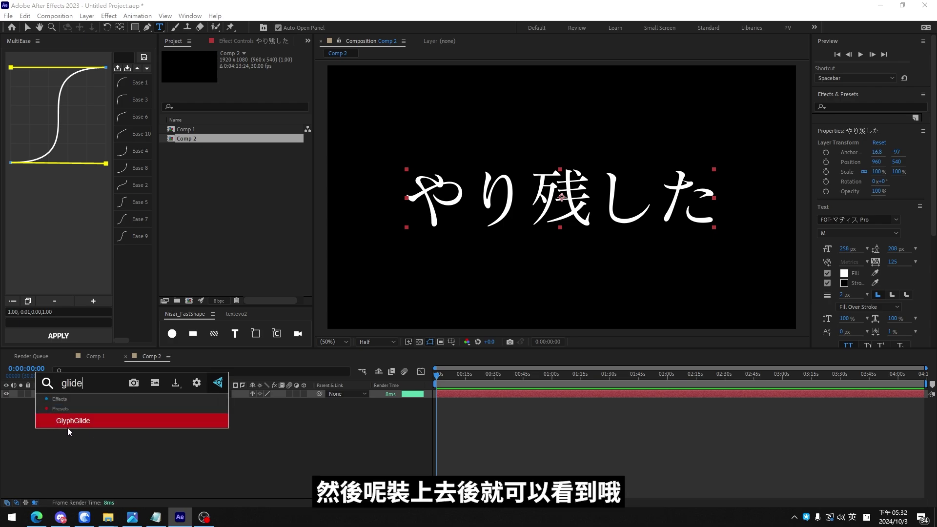
{"action": "left_click", "coordinate": [73, 420]}
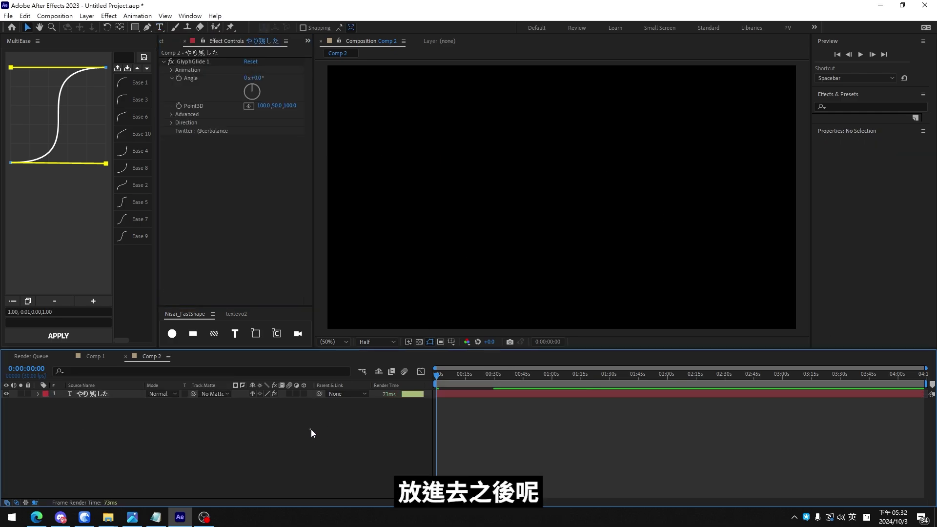
Preview the GlyphGlide text animation and inspect its Position and Opacity keyframes
{"action": "key", "text": "space"}
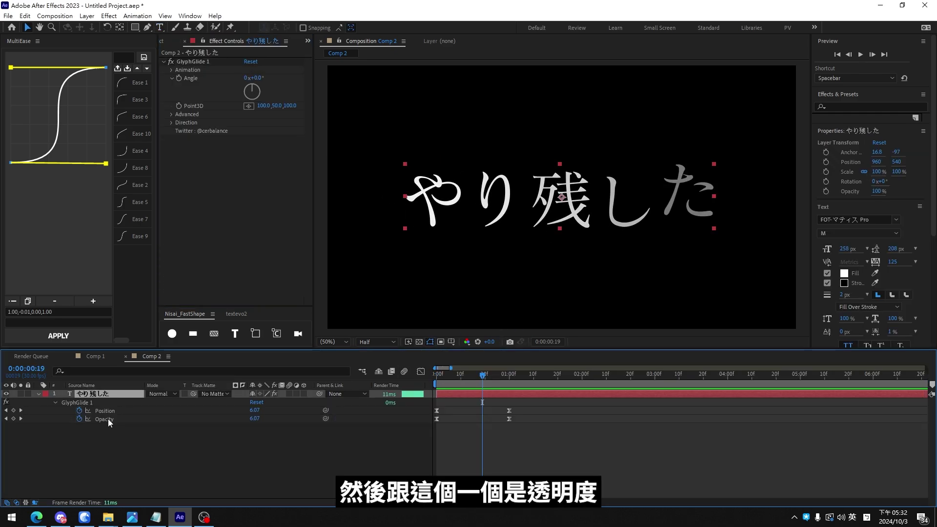
{"action": "left_click", "coordinate": [105, 411]}
{"action": "key", "text": "space"}
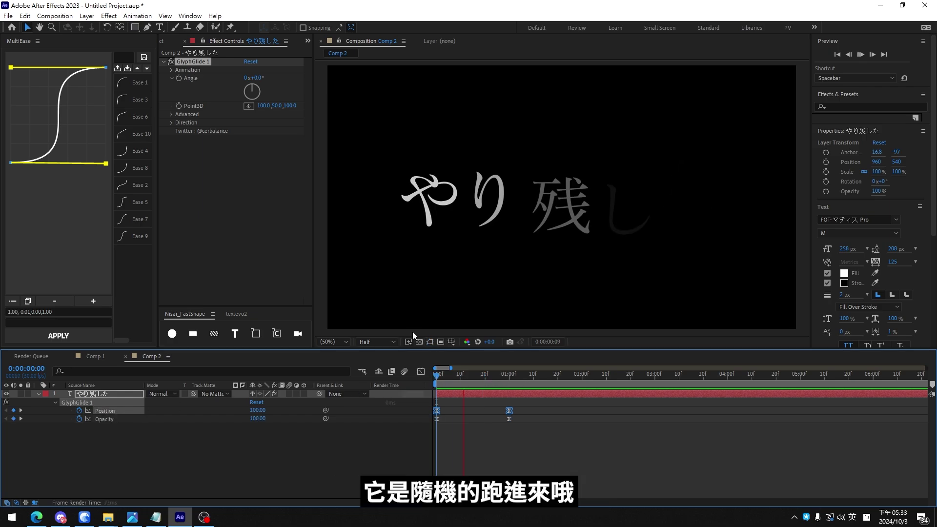
{"action": "key", "text": "space"}
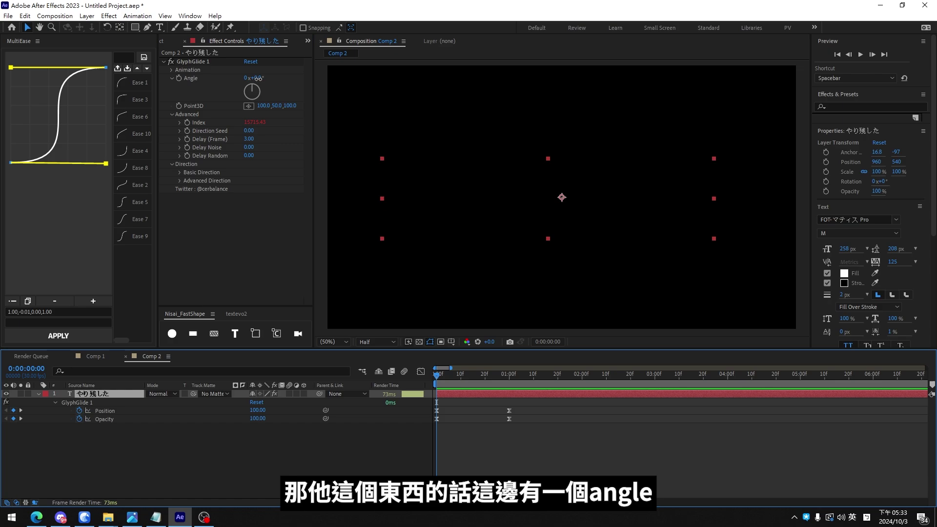
Try out the GlyphGlide Angle and a Point3D X value of -2025, and undo the Point3D change
{"action": "left_click_drag", "start_coordinate": [257, 79], "coordinate": [274, 82]}
{"action": "key", "text": "space"}
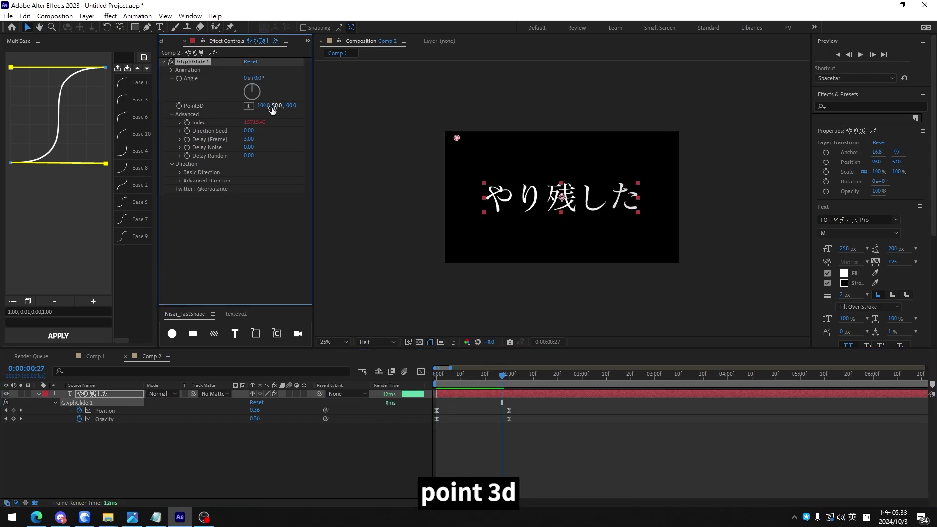
{"action": "left_click_drag", "start_coordinate": [265, 105], "coordinate": [197, 106]}
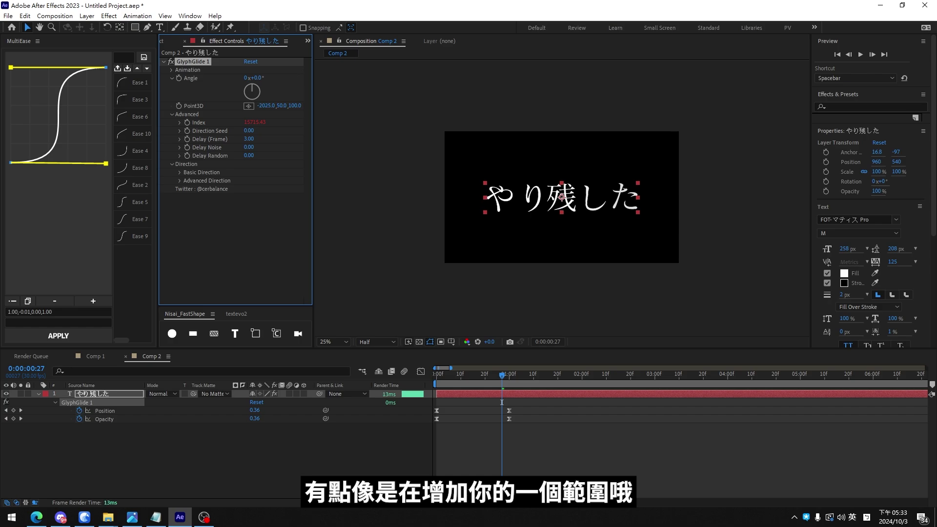
{"action": "key", "text": "ctrl+z"}
Set GlyphGlide's Point3D to 643, 509, 100 with the playhead at the first frame, and preview the entrance
{"action": "left_click", "coordinate": [436, 375]}
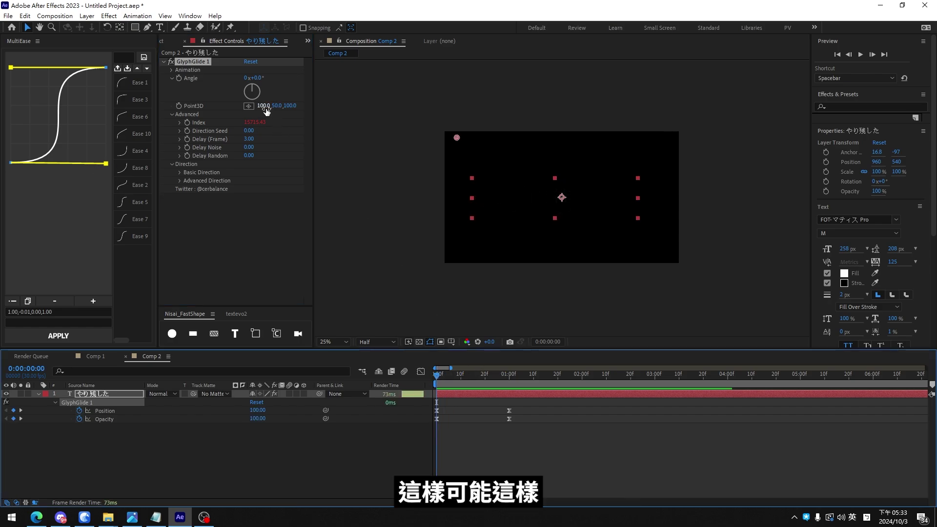
{"action": "left_click_drag", "start_coordinate": [263, 105], "coordinate": [544, 120]}
{"action": "left_click_drag", "start_coordinate": [276, 106], "coordinate": [517, 146]}
{"action": "key", "text": "space"}
{"action": "key", "text": "space"}
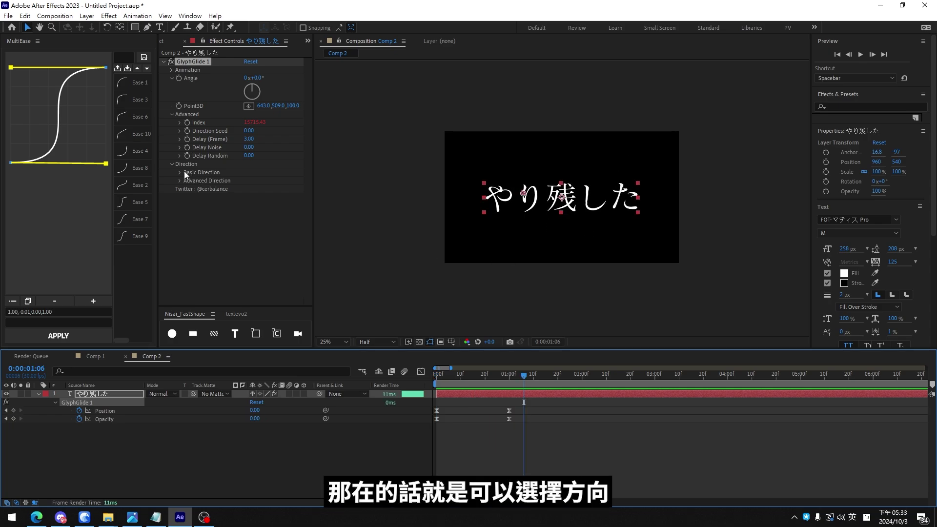
Disable the to Right and to Left basic directions of GlyphGlide and preview the animation from the start
{"action": "left_click", "coordinate": [179, 173]}
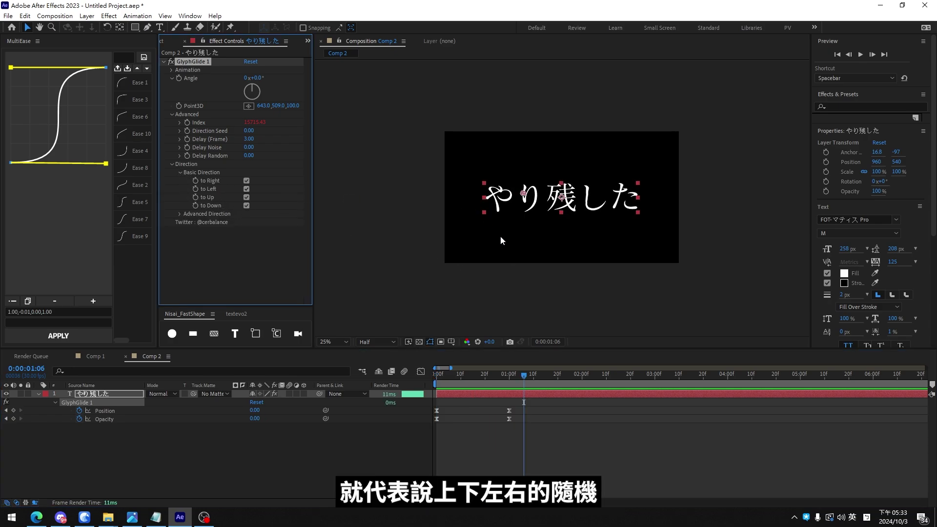
{"action": "left_click_drag", "start_coordinate": [481, 383], "coordinate": [419, 384]}
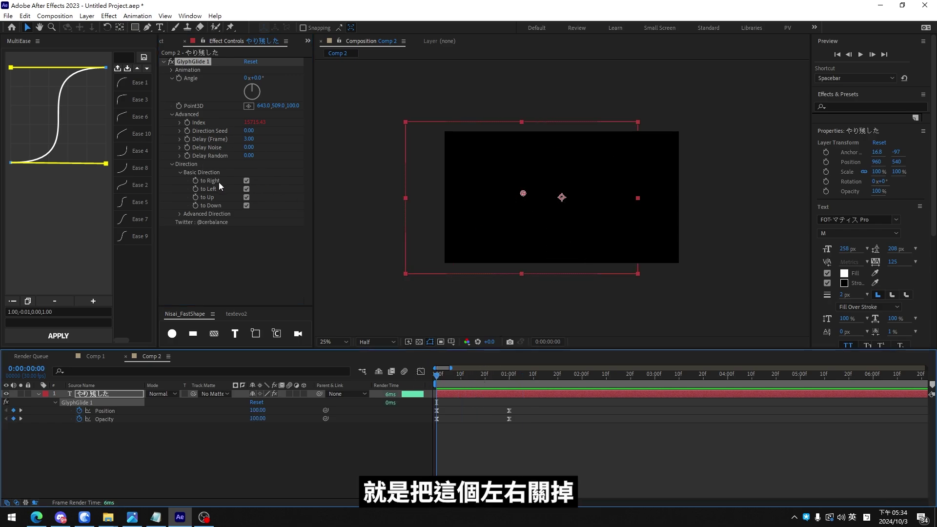
{"action": "left_click", "coordinate": [247, 189]}
{"action": "left_click", "coordinate": [247, 181]}
{"action": "left_click", "coordinate": [419, 408]}
{"action": "key", "text": "space"}
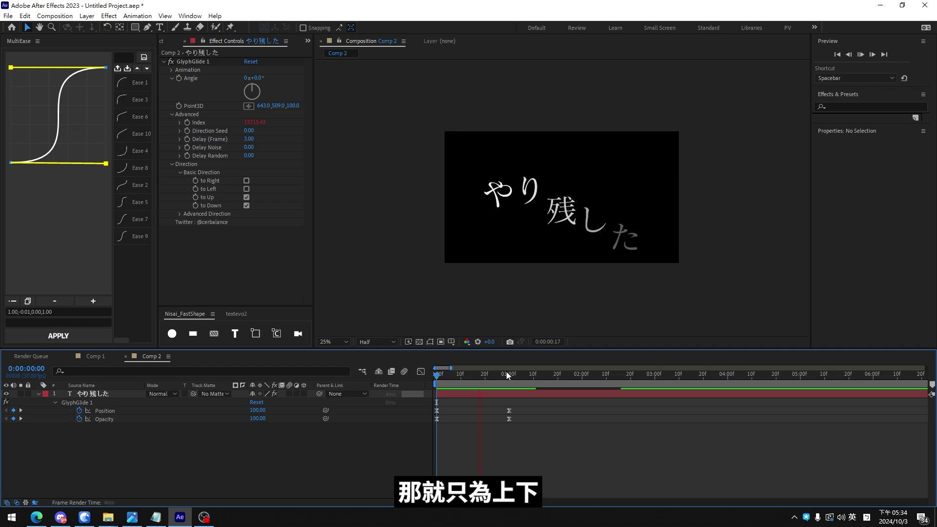
{"action": "key", "text": "space"}
Disable to Up so only to Down stays enabled, preview the motion, and show the Advanced Direction options
{"action": "left_click", "coordinate": [246, 197]}
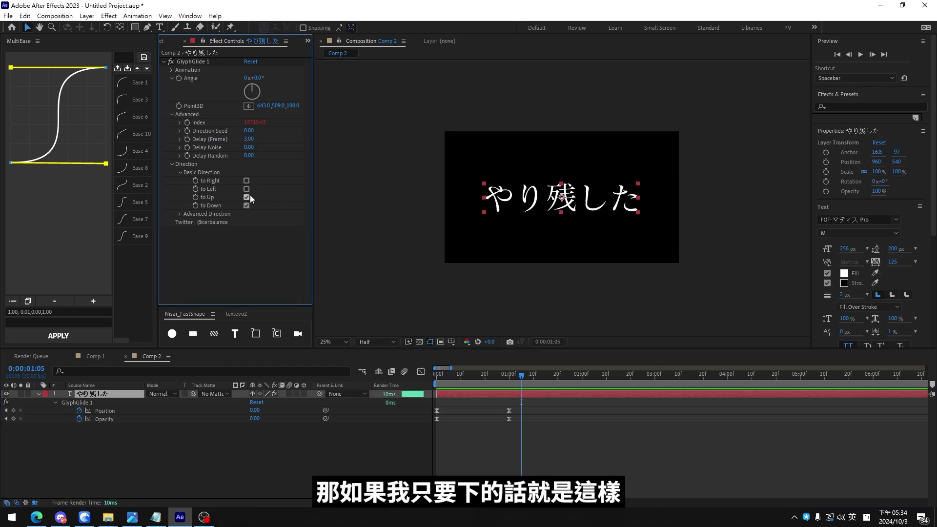
{"action": "left_click", "coordinate": [246, 197]}
{"action": "left_click", "coordinate": [437, 374]}
{"action": "key", "text": "space"}
{"action": "key", "text": "space"}
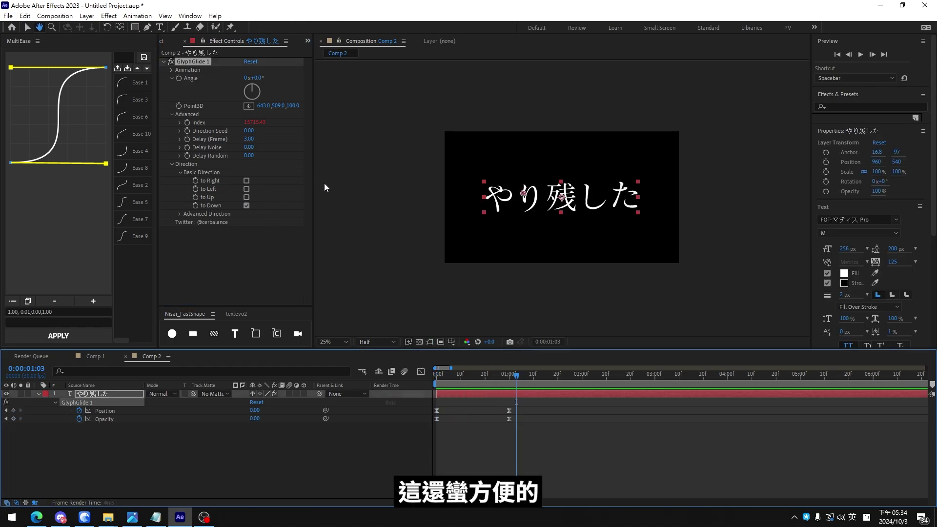
{"action": "left_click", "coordinate": [180, 214]}
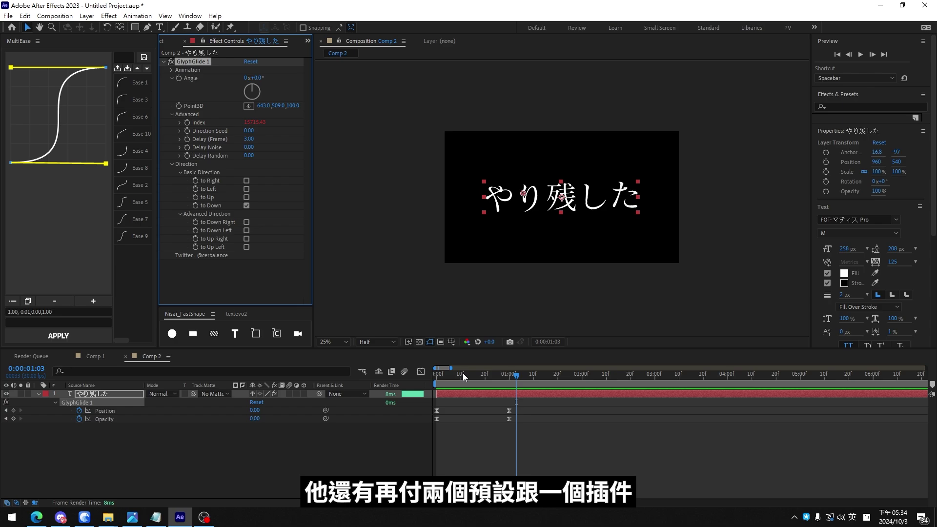
Find and apply the GlyphFlow preset to the same text layer
{"action": "key", "text": "ctrl+space"}
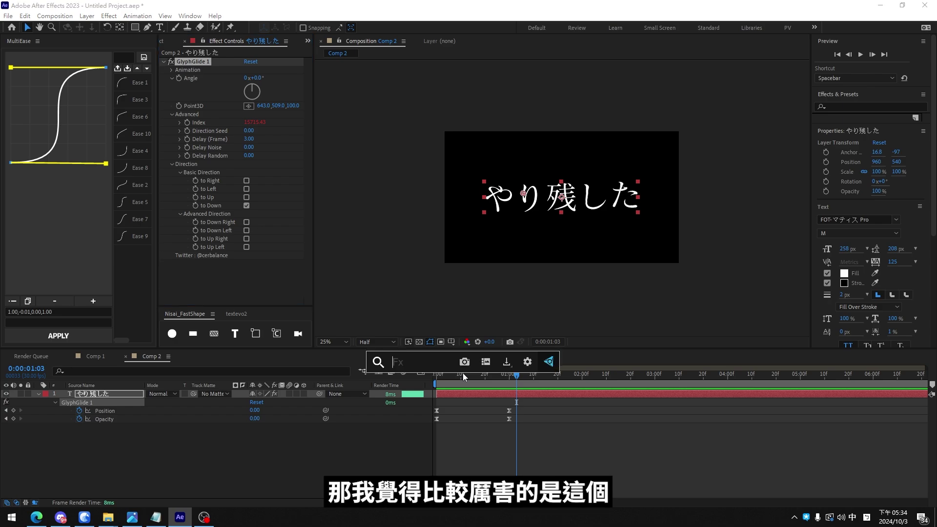
{"action": "type", "text": "flow"}
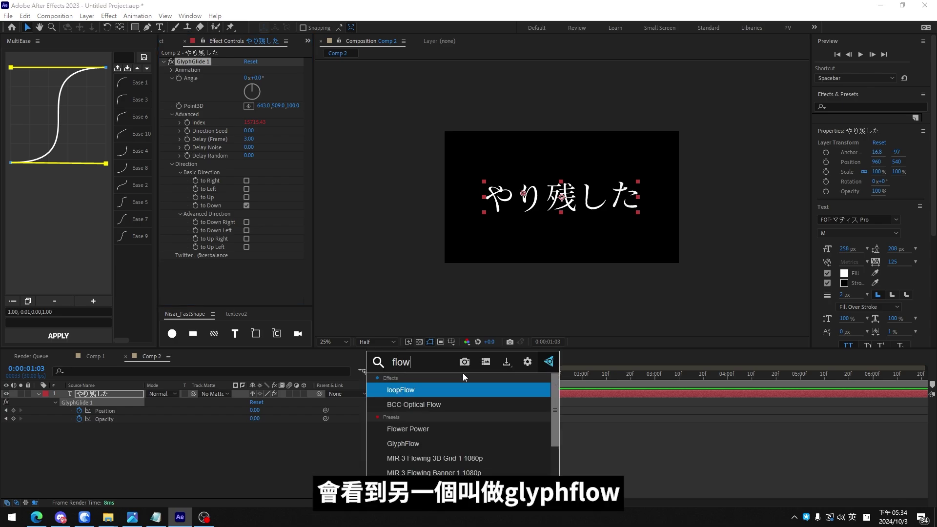
{"action": "key", "text": "Return"}
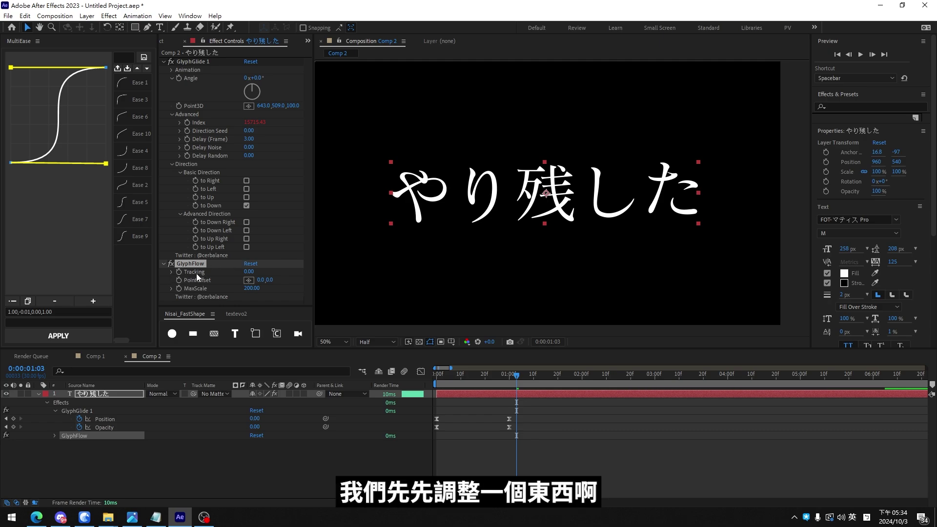
Set GlyphFlow's Tracking to -258 so the characters stack on one another
{"action": "left_click", "coordinate": [197, 274]}
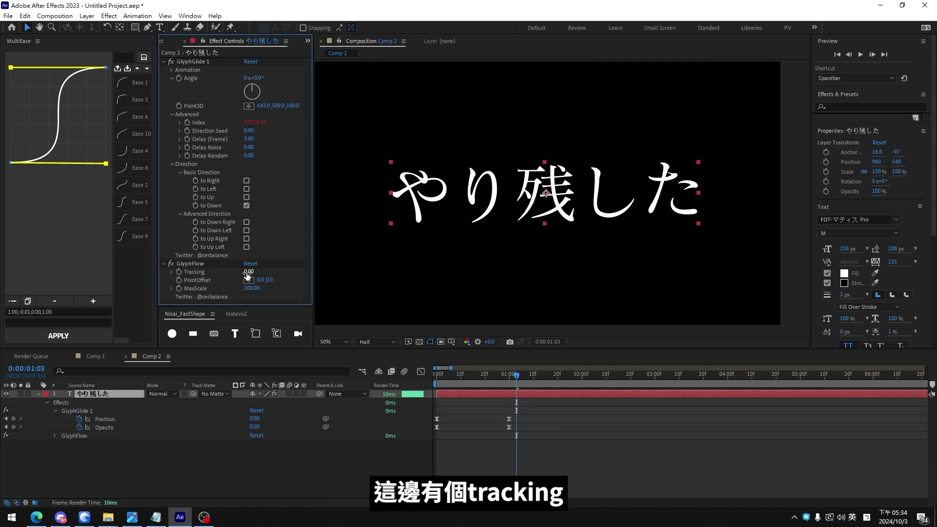
{"action": "left_click_drag", "start_coordinate": [247, 274], "coordinate": [186, 253]}
{"action": "scroll", "coordinate": [561, 188], "scroll_direction": "down", "scroll_amount": 2}
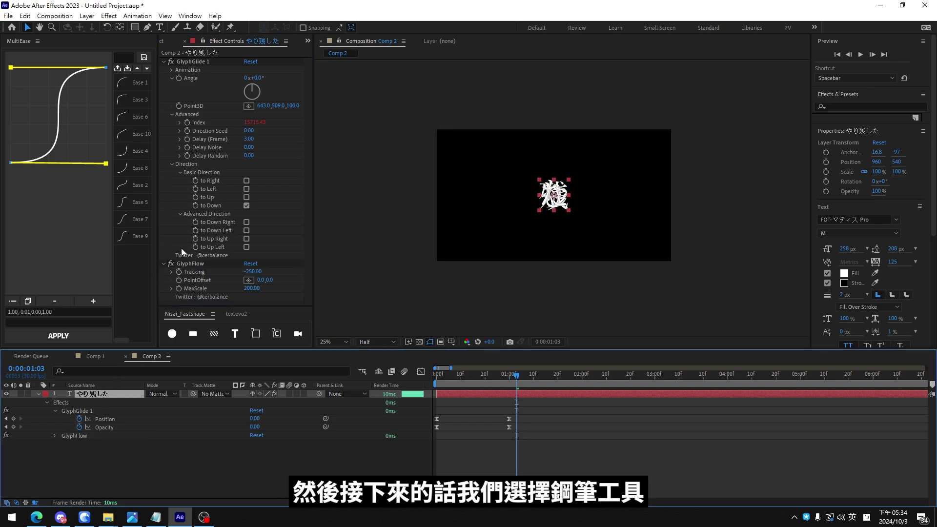
Draw an open five-point zigzag mask path on the text layer with the Pen tool, one point per character
{"action": "left_click", "coordinate": [148, 28]}
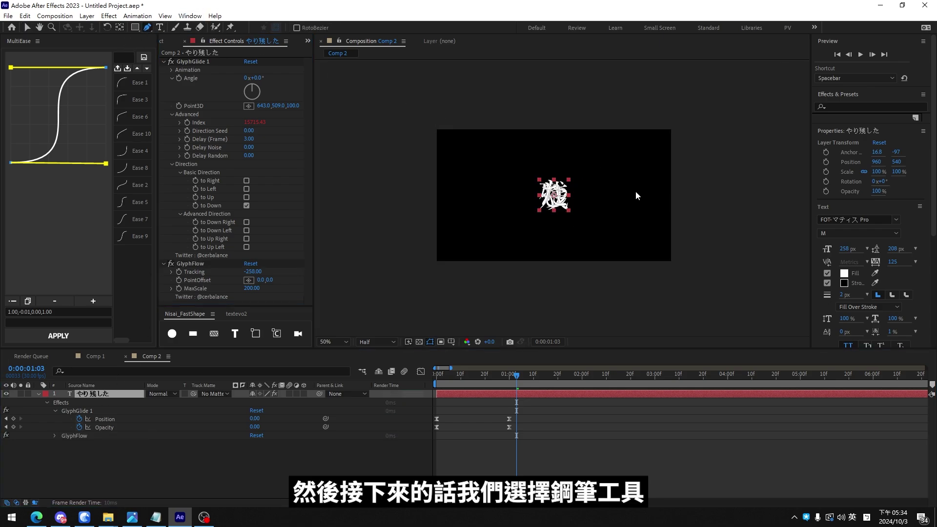
{"action": "left_click_drag", "start_coordinate": [636, 191], "coordinate": [575, 188]}
{"action": "left_click", "coordinate": [474, 153]}
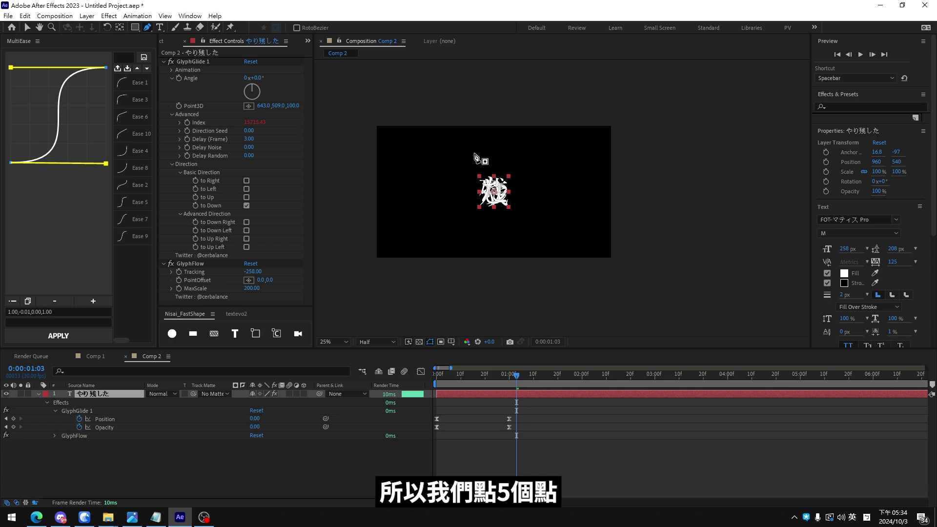
{"action": "left_click", "coordinate": [522, 185]}
{"action": "left_click", "coordinate": [494, 222]}
{"action": "left_click", "coordinate": [524, 215]}
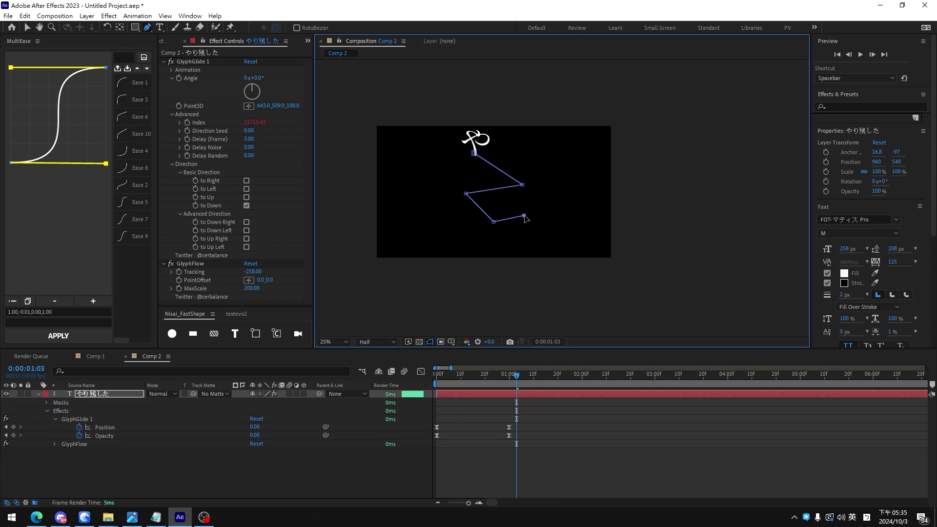
Reposition the second to fifth mask points so the characters run down the frame in a staggered vertical line
{"action": "scroll", "coordinate": [513, 188], "scroll_direction": "up", "scroll_amount": 2}
{"action": "left_click_drag", "start_coordinate": [533, 181], "coordinate": [485, 146]}
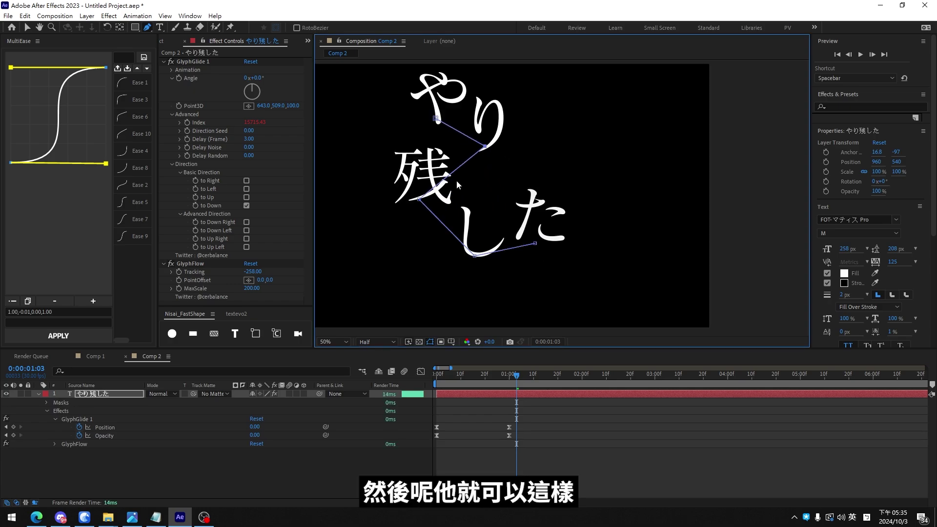
{"action": "left_click_drag", "start_coordinate": [419, 199], "coordinate": [432, 202]}
{"action": "left_click_drag", "start_coordinate": [475, 255], "coordinate": [457, 270]}
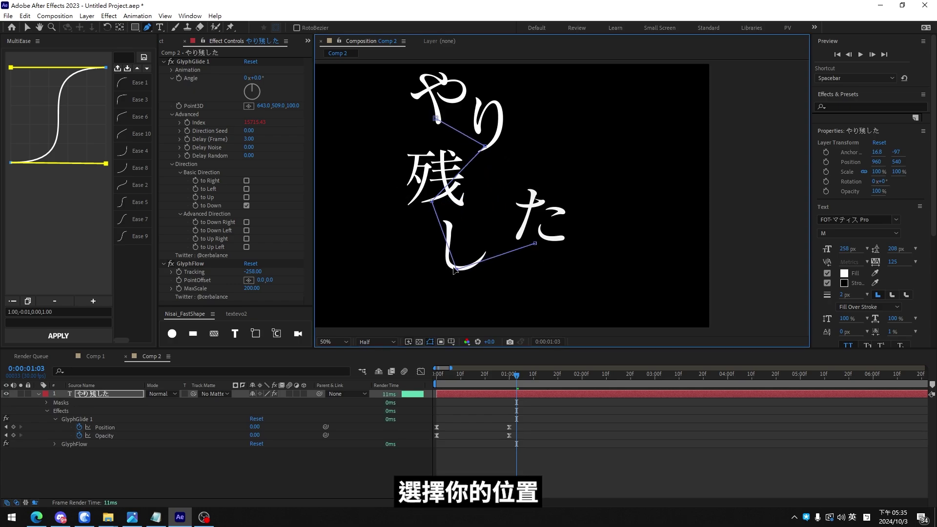
{"action": "left_click_drag", "start_coordinate": [535, 243], "coordinate": [421, 314]}
Convert the mask path's corner points after the first into smooth points with Bezier handles
{"action": "left_click", "coordinate": [485, 146], "text": "alt"}
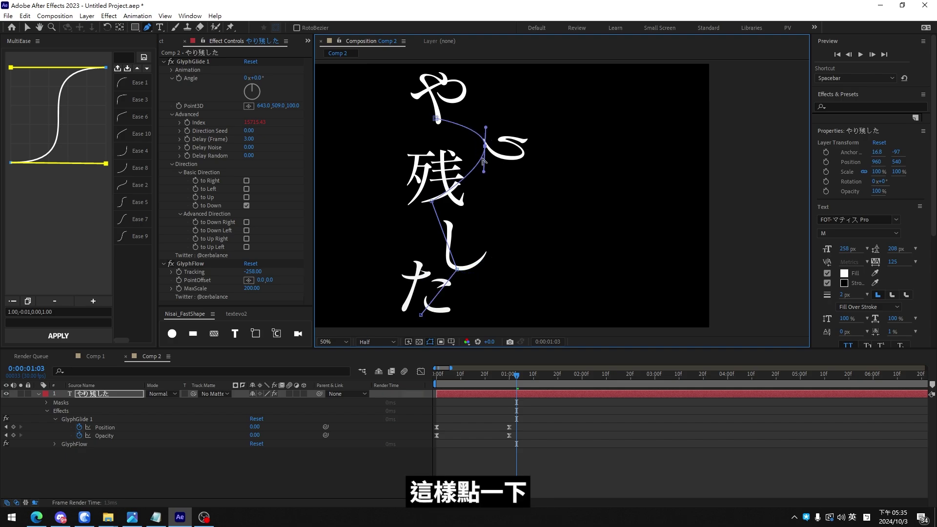
{"action": "left_click", "coordinate": [432, 201], "text": "alt"}
{"action": "left_click", "coordinate": [457, 270], "text": "alt"}
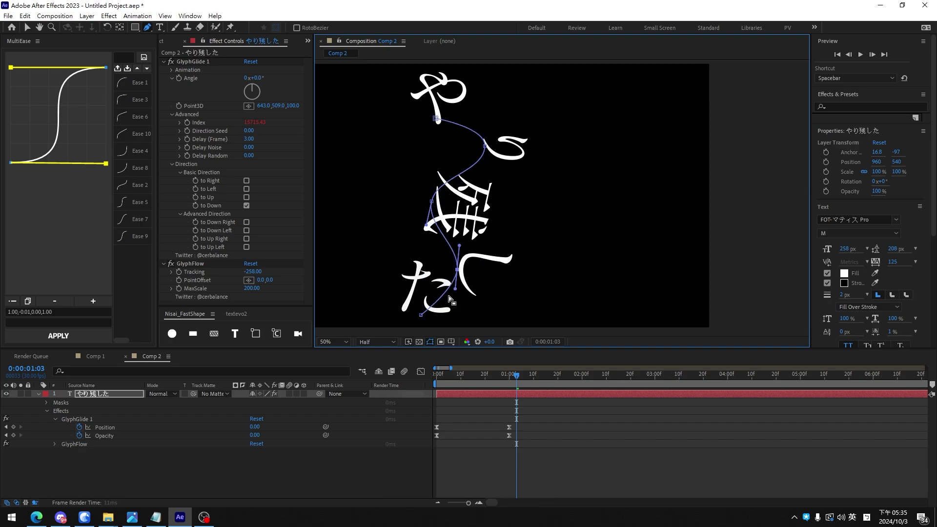
{"action": "left_click", "coordinate": [421, 316], "text": "alt"}
{"action": "left_click", "coordinate": [485, 146]}
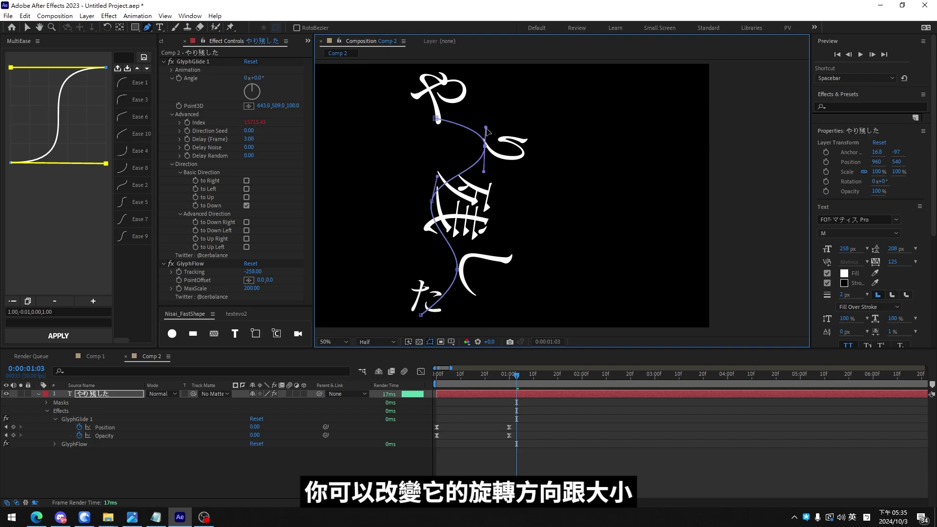
Adjust the mask points' Bezier handles to turn the characters upright and vary their size, with 残 the largest
{"action": "left_click_drag", "start_coordinate": [487, 130], "coordinate": [468, 152]}
{"action": "left_click_drag", "start_coordinate": [438, 176], "coordinate": [416, 215]}
{"action": "mouse_move", "coordinate": [459, 247]}
{"action": "left_mouse_down"}
{"action": "mouse_move", "coordinate": [434, 272]}
{"action": "mouse_move", "coordinate": [450, 255]}
{"action": "left_mouse_up"}
{"action": "left_click_drag", "start_coordinate": [420, 315], "coordinate": [441, 284]}
{"action": "scroll", "coordinate": [472, 206], "scroll_direction": "down", "scroll_amount": 1}
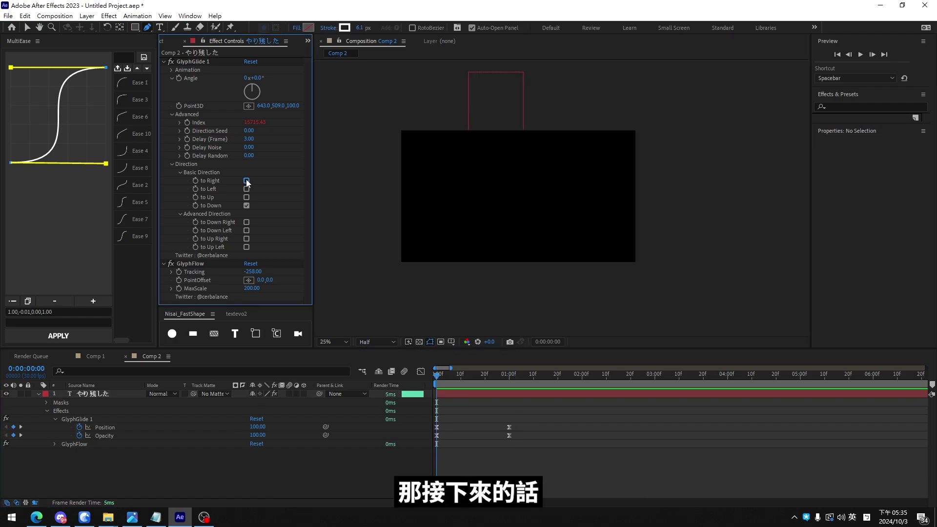
Enable GlyphGlide's to Right, to Left and to Up directions alongside to Down
{"action": "left_click", "coordinate": [247, 189]}
{"action": "left_click", "coordinate": [246, 181]}
{"action": "left_click", "coordinate": [247, 189]}
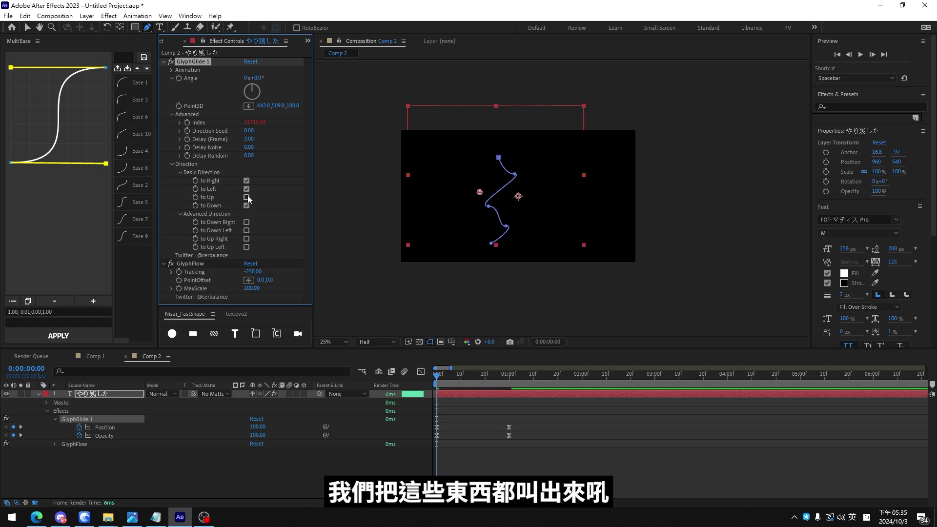
{"action": "left_click", "coordinate": [246, 198]}
Deselect the layer and preview the combined GlyphGlide and GlyphFlow text animation
{"action": "left_click", "coordinate": [505, 428]}
{"action": "key", "text": "space"}
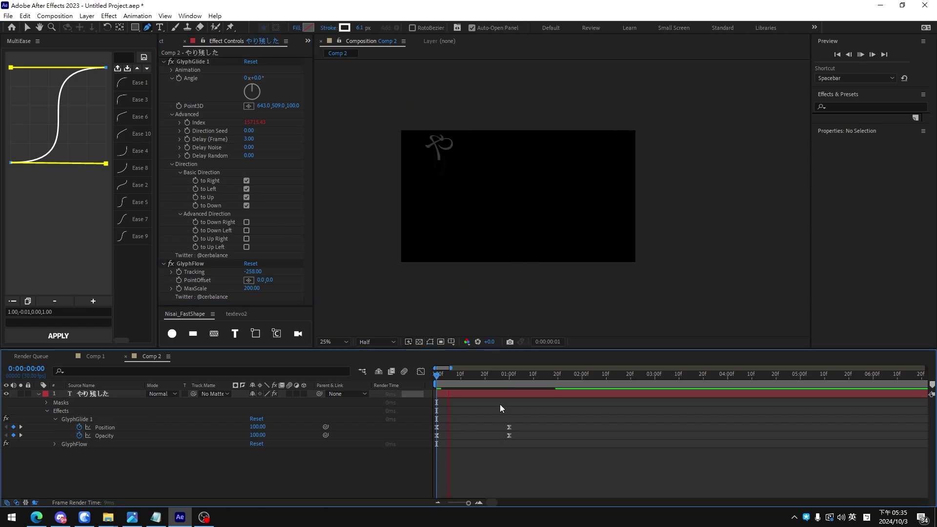
{"action": "key", "text": "space"}
{"action": "key", "text": "space"}
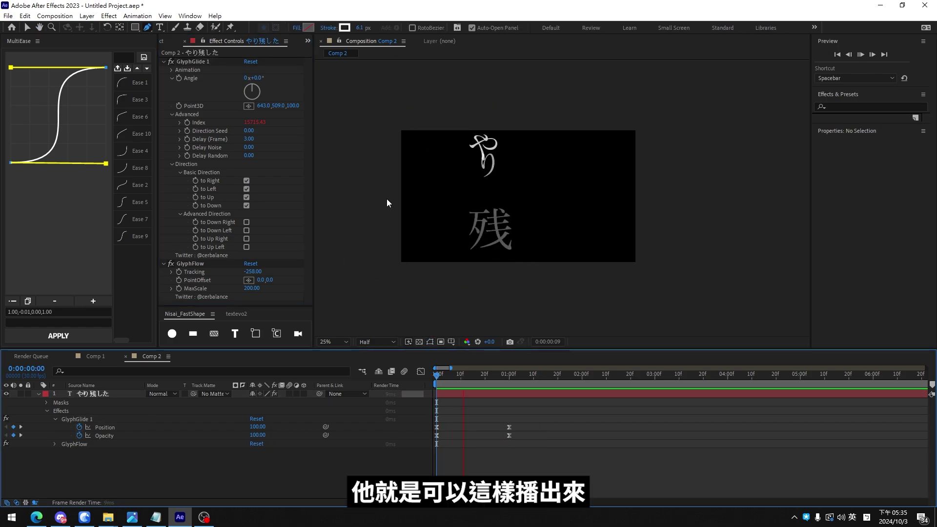
{"action": "key", "text": "g"}
{"action": "key", "text": "space"}
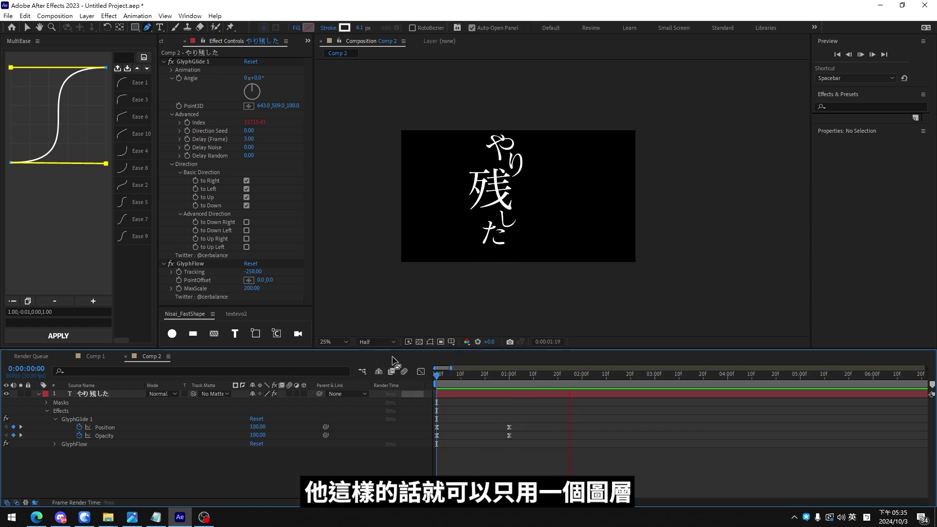
{"action": "key", "text": "space"}
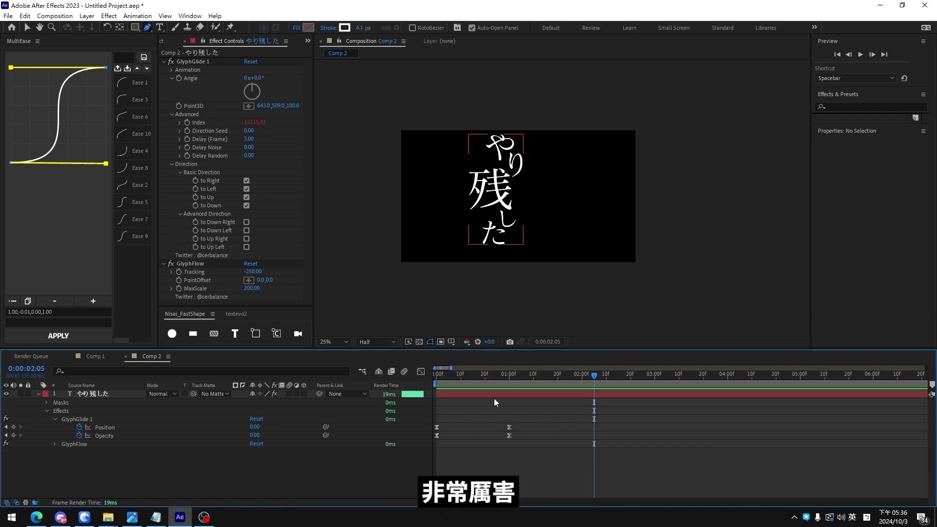
Apply a second GlyphGlide preset to the やり残した text layer at 0:00:02:05
{"action": "left_click", "coordinate": [102, 393]}
{"action": "key", "text": "ctrl+space"}
{"action": "type", "text": "glide"}
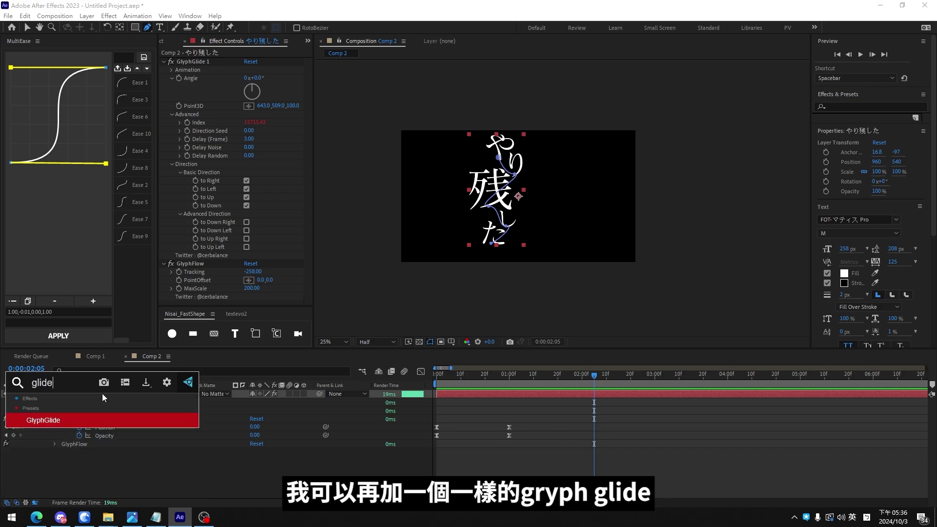
{"action": "key", "text": "Return"}
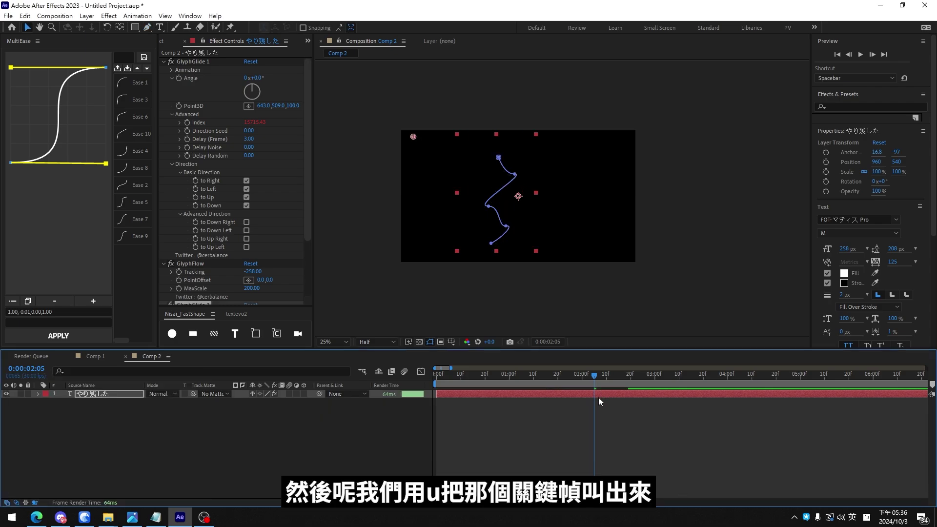
Reveal the layer's keyframes and time-reverse the Position and Opacity keyframes of GlyphGlide 2
{"action": "key", "text": "u"}
{"action": "left_click_drag", "start_coordinate": [689, 427], "coordinate": [554, 458]}
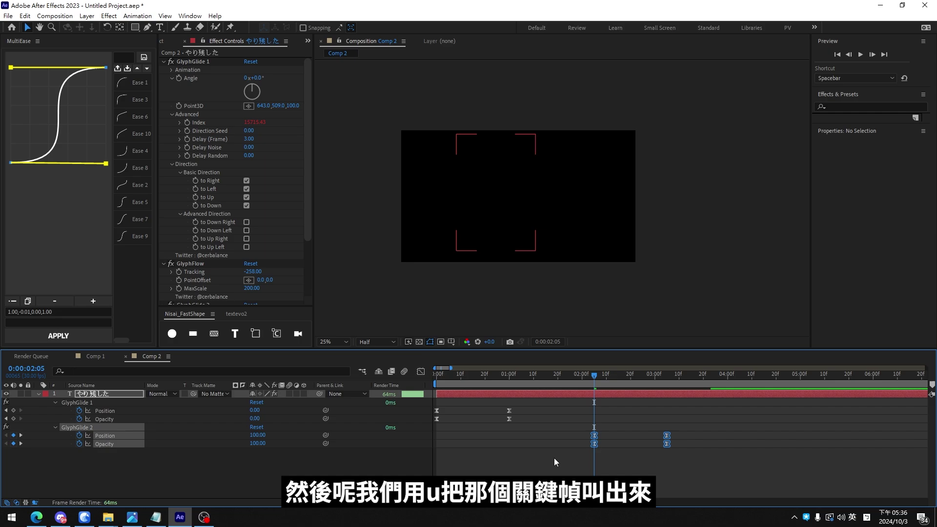
{"action": "left_click_drag", "start_coordinate": [723, 428], "coordinate": [582, 460]}
{"action": "right_click", "coordinate": [594, 442]}
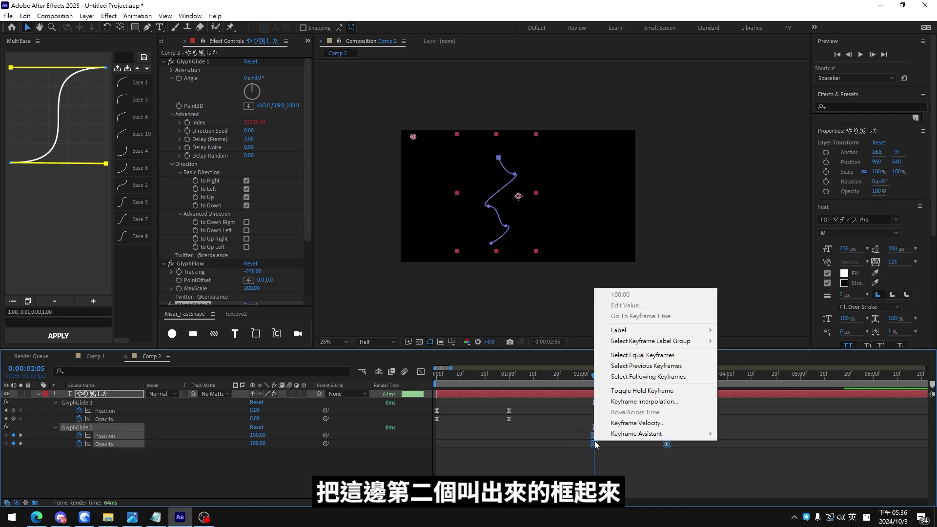
{"action": "mouse_move", "coordinate": [613, 436]}
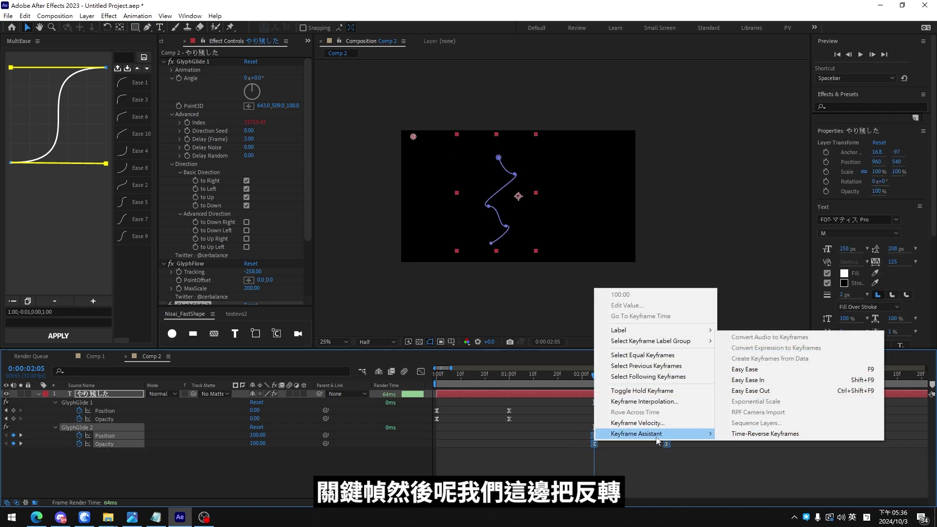
{"action": "left_click", "coordinate": [747, 436]}
Preview the text's entrance and exit animation in Comp 2, replaying it from the beginning
{"action": "key", "text": "space"}
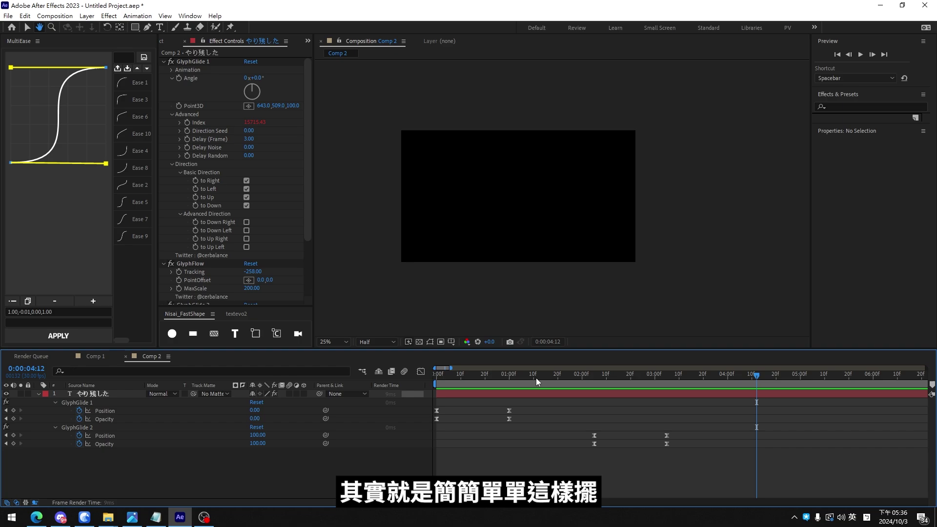
{"action": "left_click", "coordinate": [598, 379]}
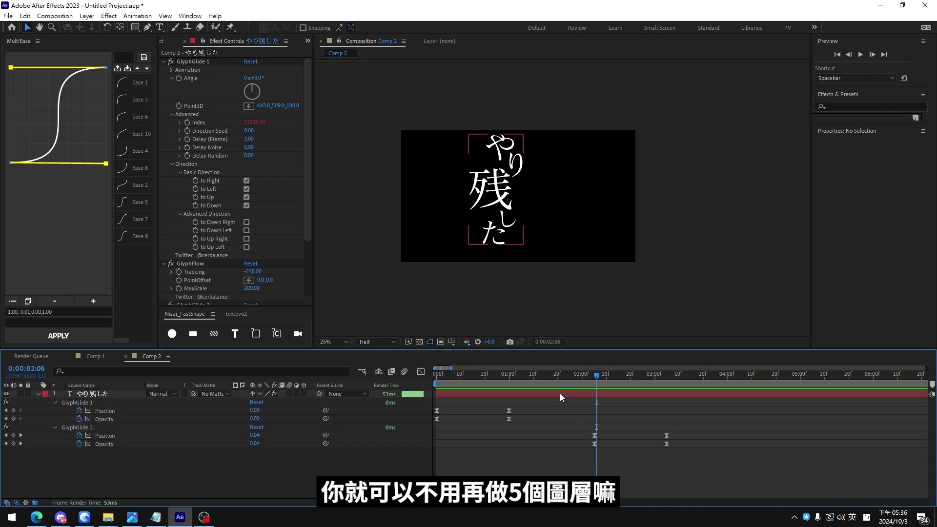
{"action": "key", "text": "space"}
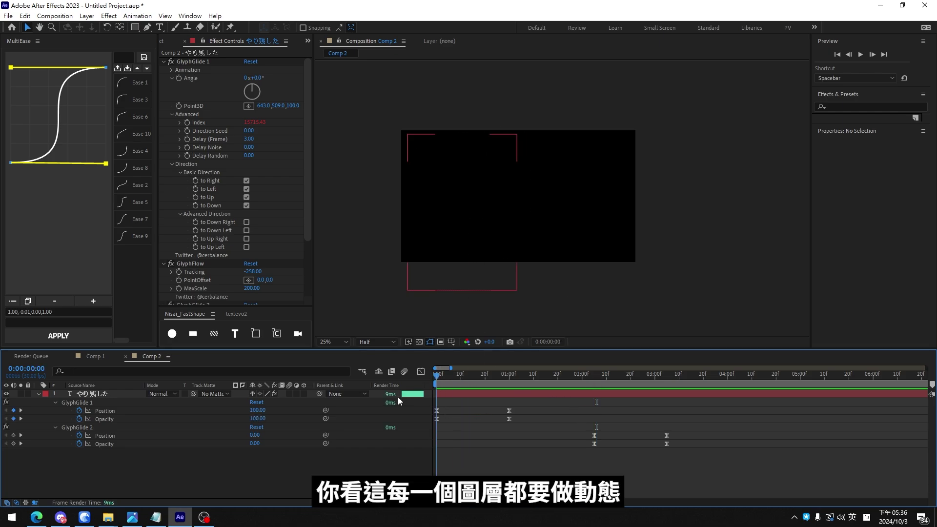
{"action": "key", "text": "space"}
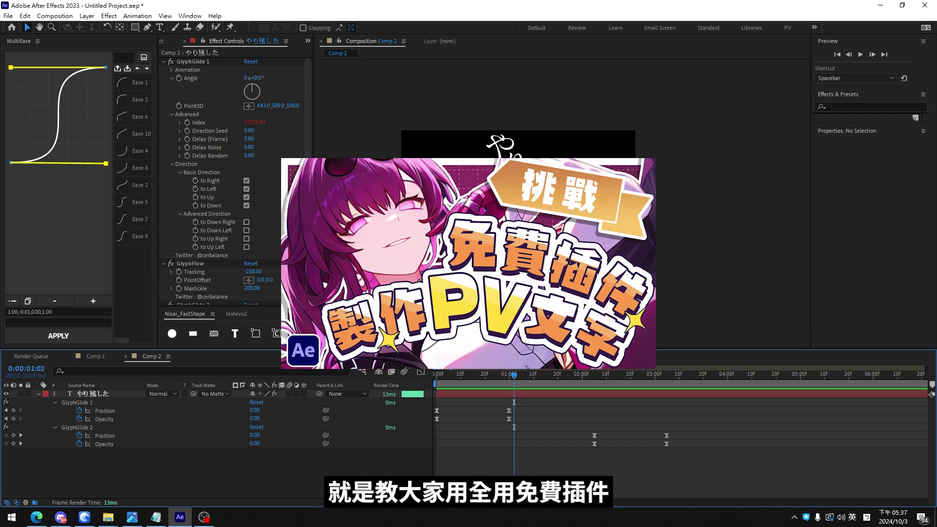
{"action": "key", "text": "Home"}
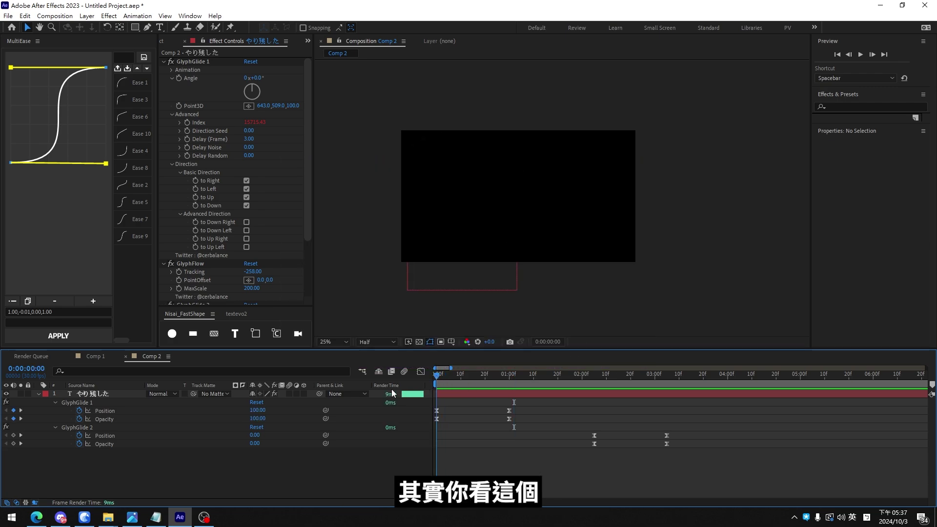
{"action": "key", "text": "space"}
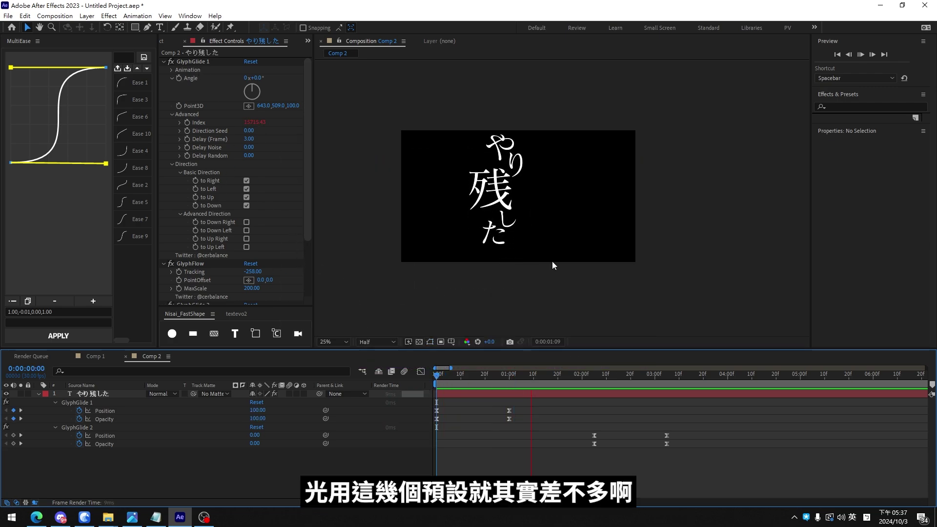
{"action": "key", "text": "space"}
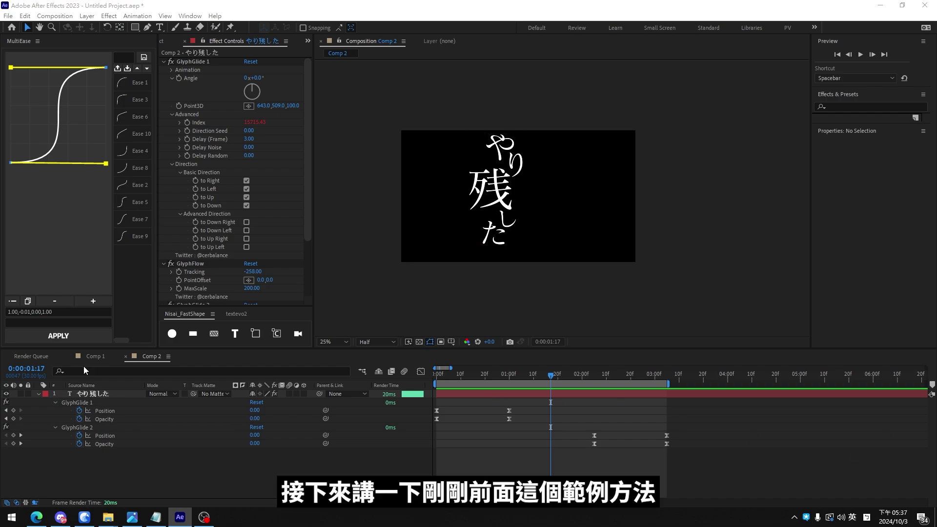
Open Comp 1 and play the earlier example animation
{"action": "left_click", "coordinate": [96, 357]}
{"action": "key", "text": "space"}
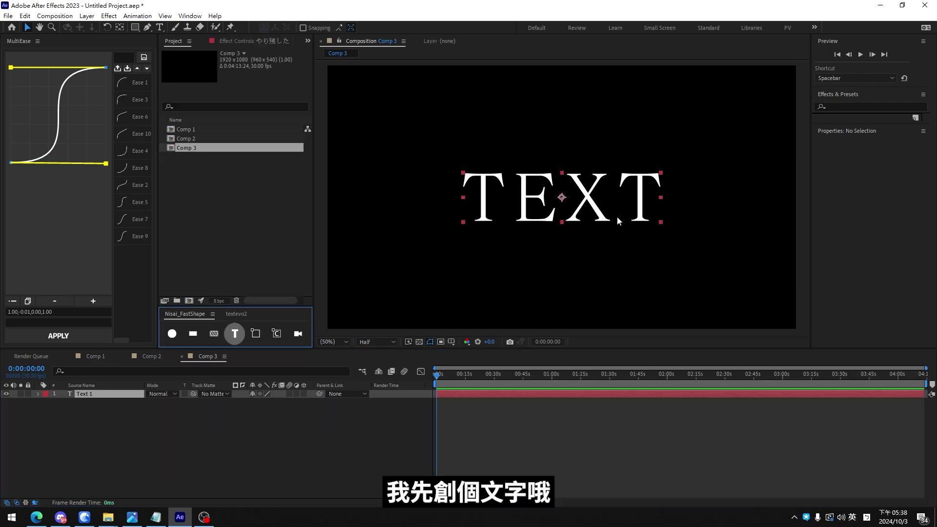
Replace the placeholder text in Comp 3 with やり残した and convert it to vertical text
{"action": "left_click", "coordinate": [617, 216]}
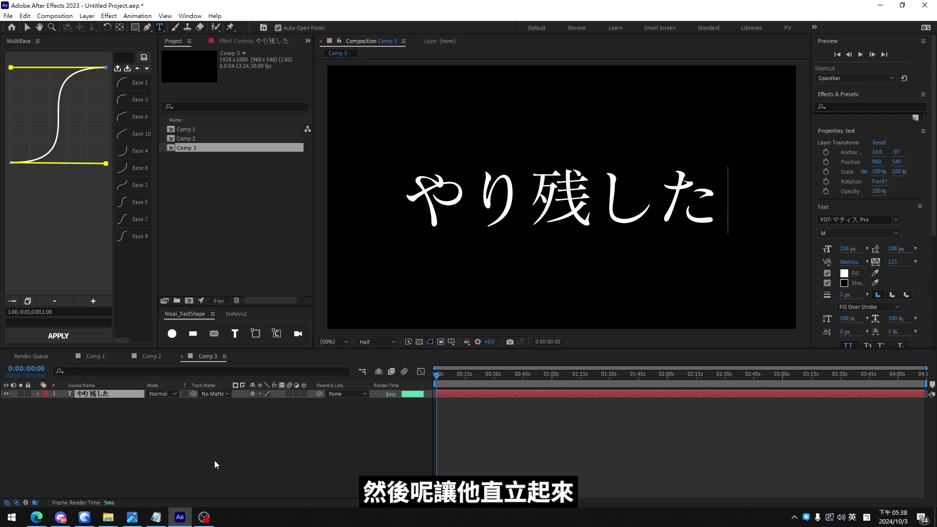
{"action": "left_click", "coordinate": [215, 461]}
{"action": "left_click", "coordinate": [112, 396]}
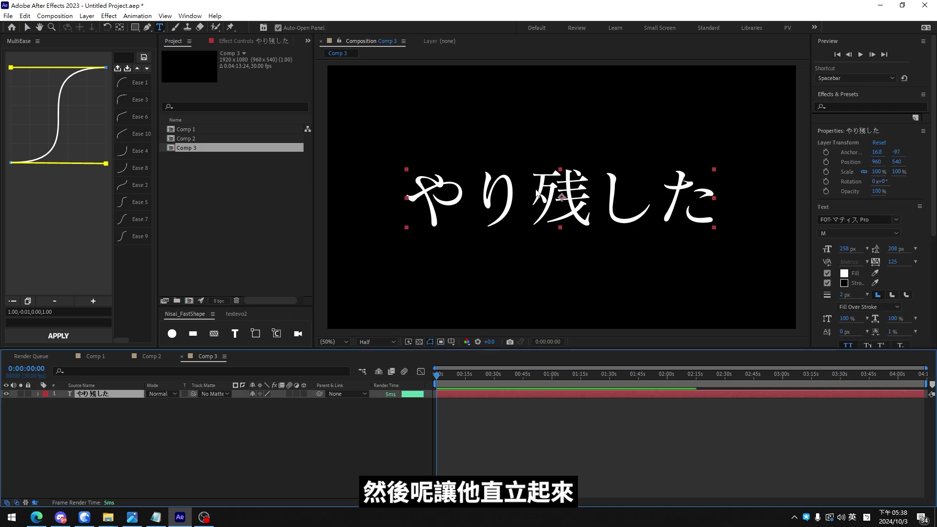
{"action": "right_click", "coordinate": [487, 131]}
{"action": "left_click", "coordinate": [518, 291]}
Add a Skew animator to the vertical text with Skew Axis 90° and Skew about -28.3
{"action": "left_click", "coordinate": [38, 394]}
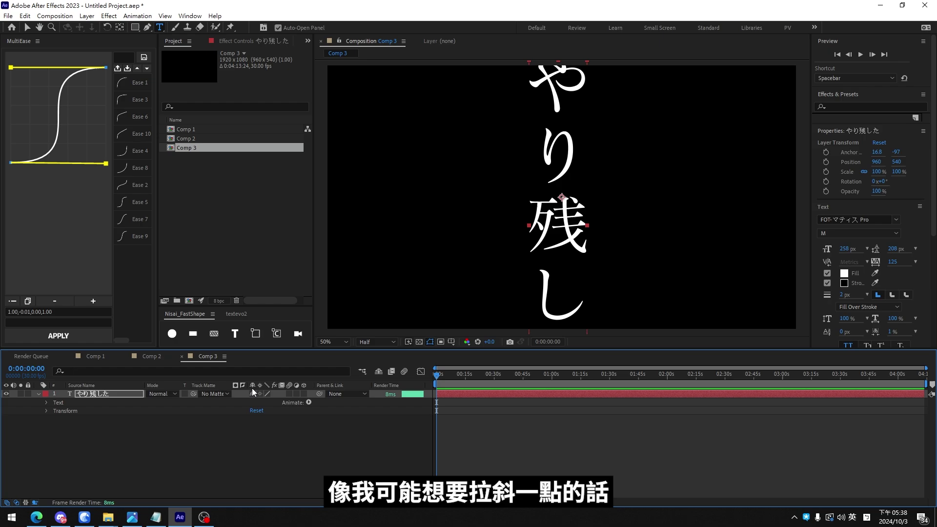
{"action": "left_click", "coordinate": [309, 402]}
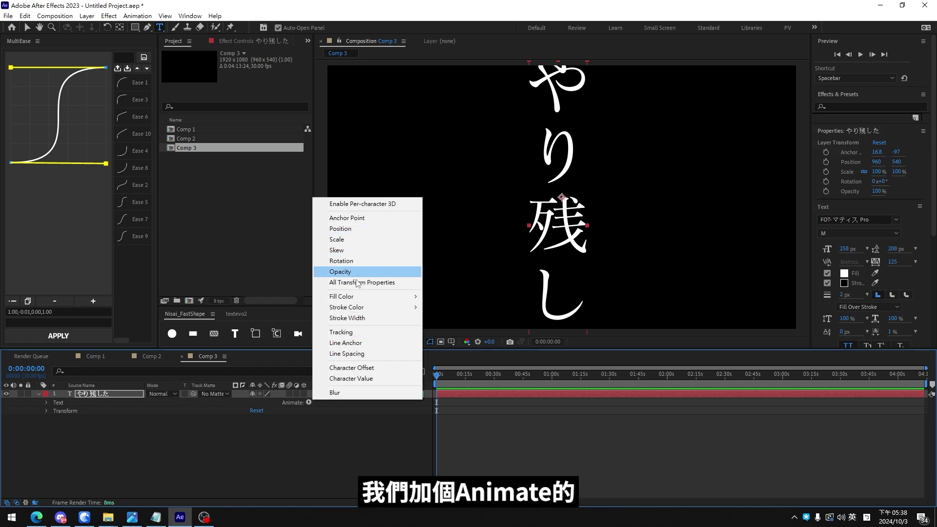
{"action": "left_click", "coordinate": [337, 250]}
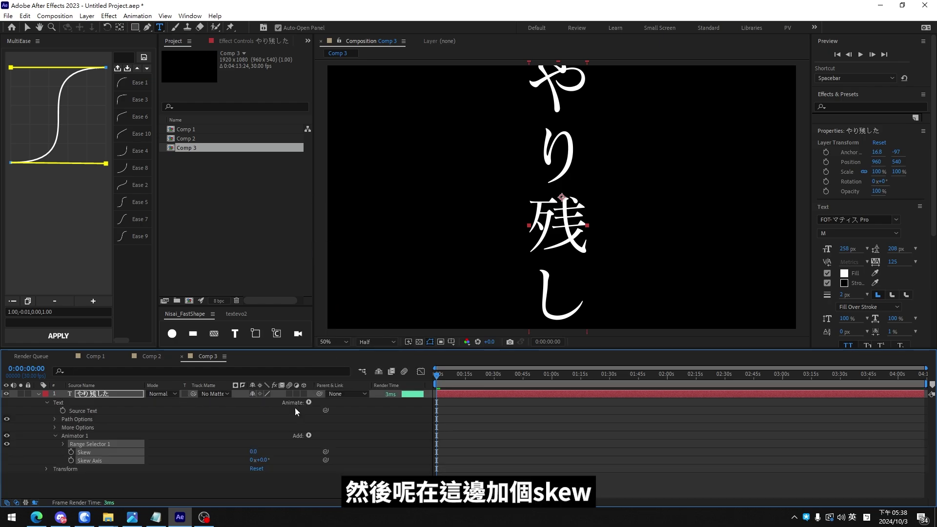
{"action": "left_click", "coordinate": [263, 460]}
{"action": "type", "text": "90"}
{"action": "key", "text": "Return"}
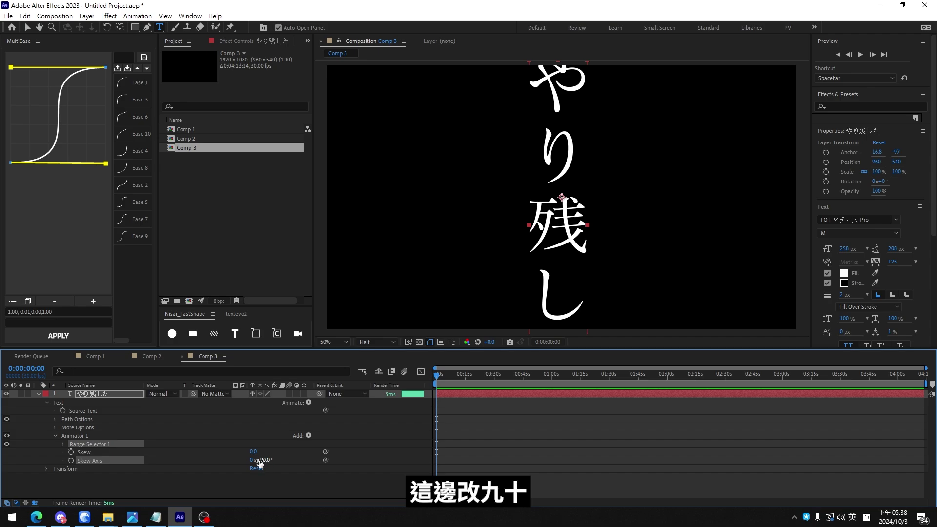
{"action": "left_click_drag", "start_coordinate": [148, 457], "coordinate": [76, 458]}
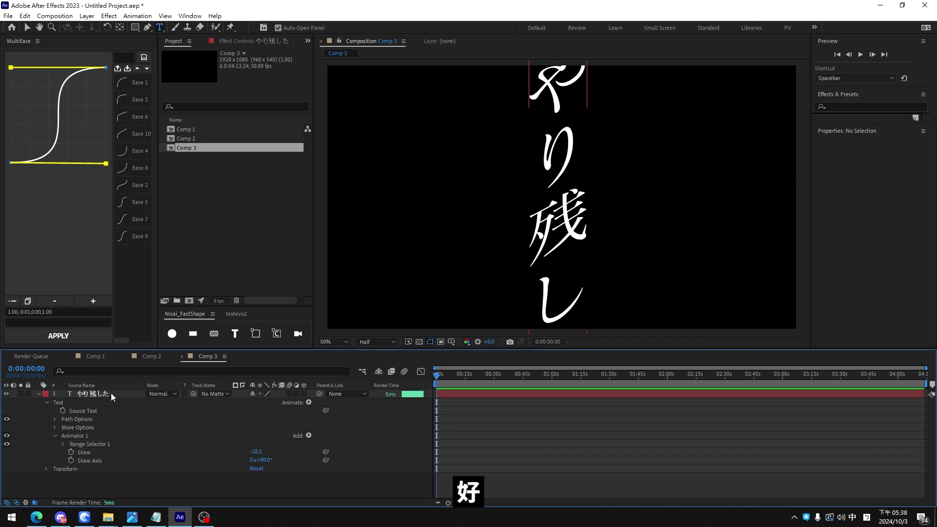
Apply the textevo2 text animation to the skewed text layer
{"action": "left_click", "coordinate": [112, 395]}
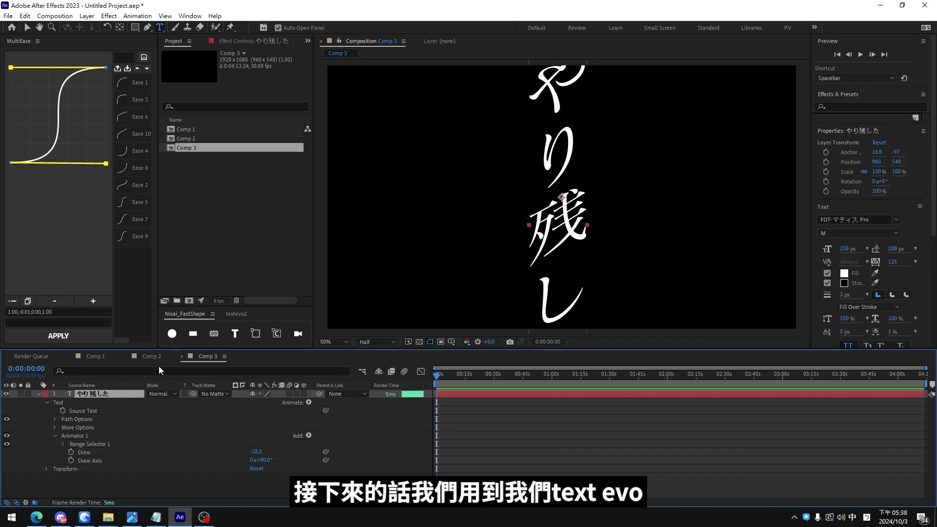
{"action": "left_click", "coordinate": [237, 314]}
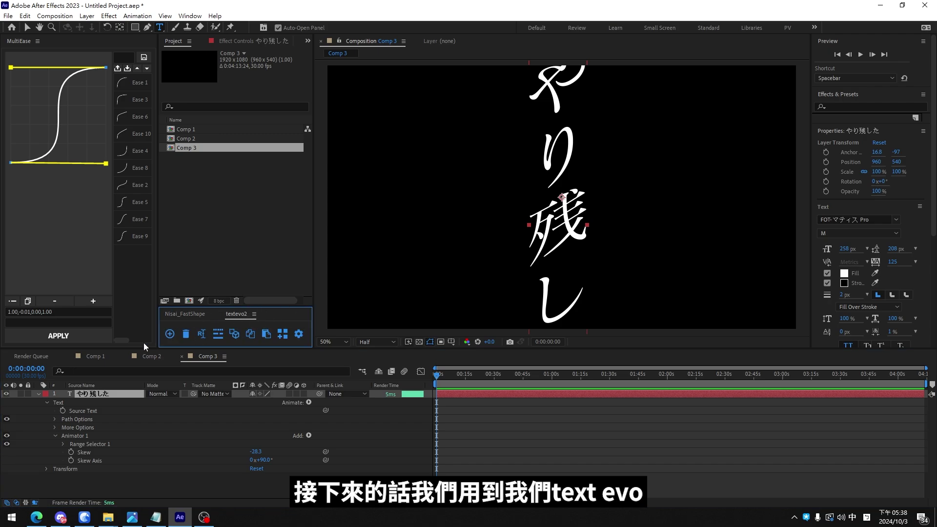
{"action": "left_click", "coordinate": [170, 334]}
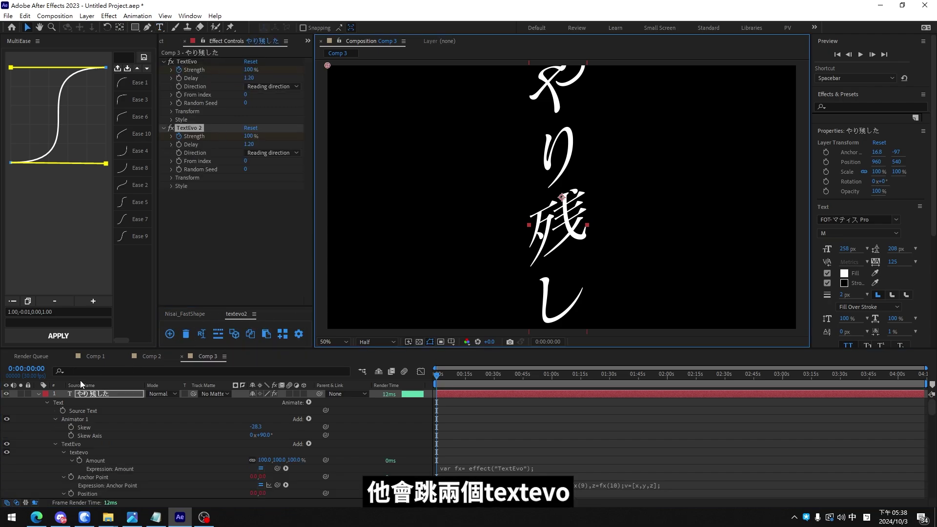
Move TextEvo 2's Strength keyframes past those of the first TextEvo and time-reverse them
{"action": "left_click", "coordinate": [118, 393]}
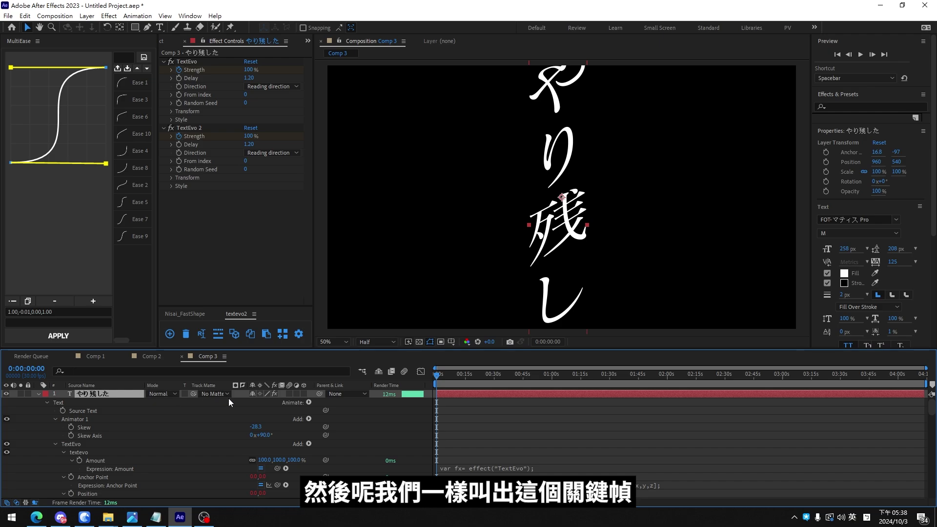
{"action": "key", "text": "u"}
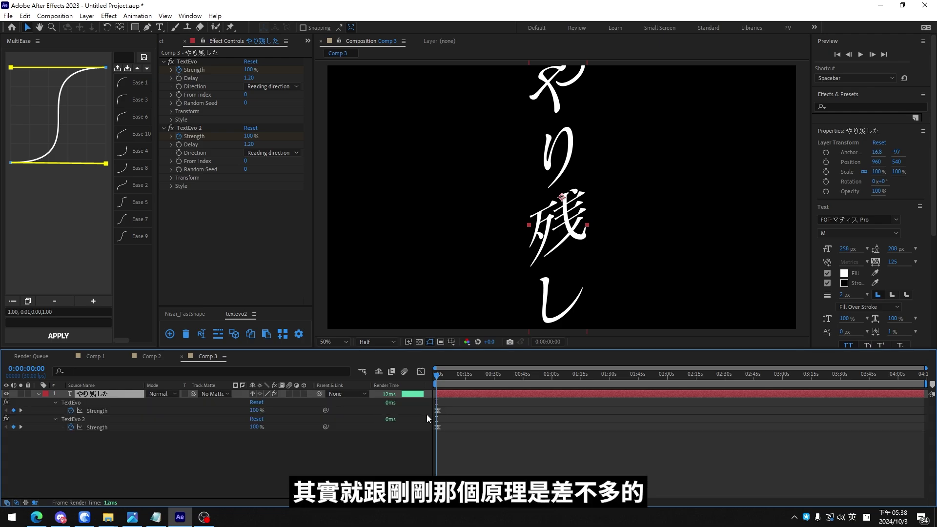
{"action": "scroll", "coordinate": [449, 424], "scroll_direction": "up", "scroll_amount": 6}
{"action": "mouse_move", "coordinate": [576, 435]}
{"action": "left_mouse_down"}
{"action": "mouse_move", "coordinate": [432, 422]}
{"action": "mouse_move", "coordinate": [588, 427]}
{"action": "left_mouse_up"}
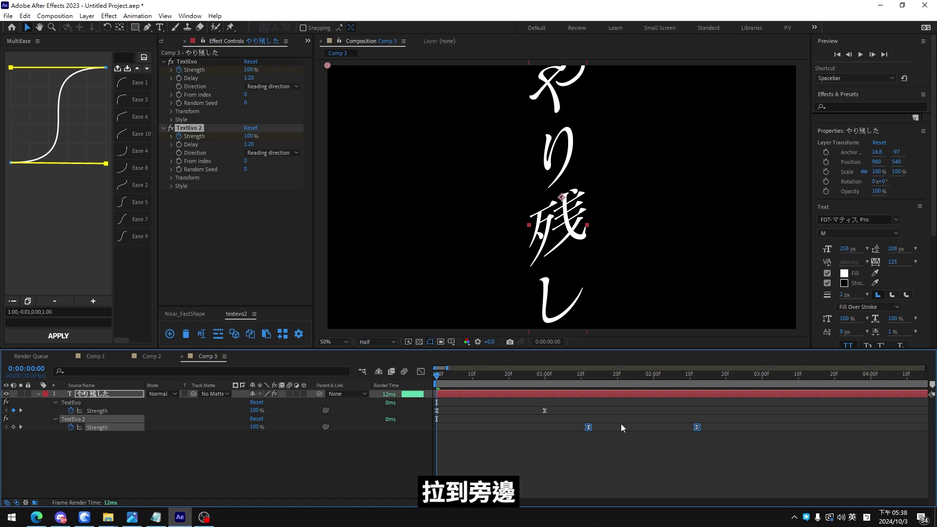
{"action": "right_click", "coordinate": [588, 428]}
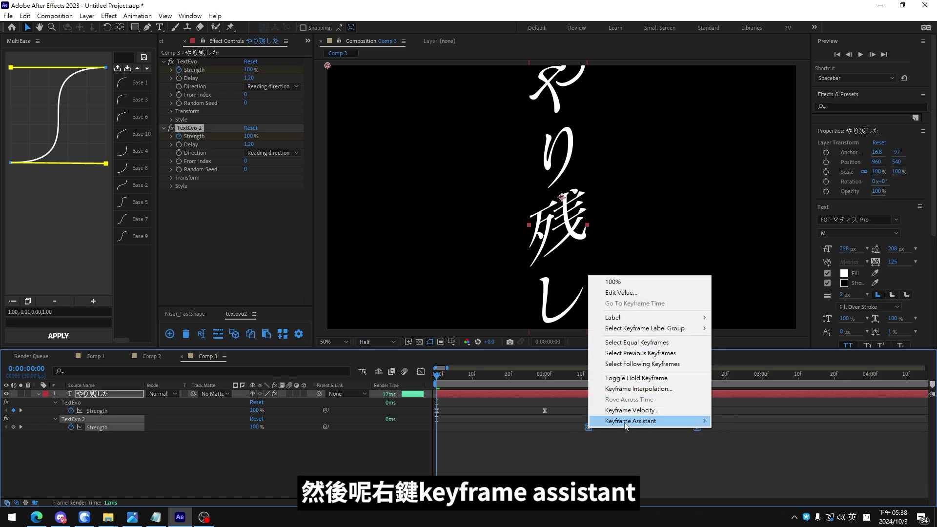
{"action": "mouse_move", "coordinate": [626, 426]}
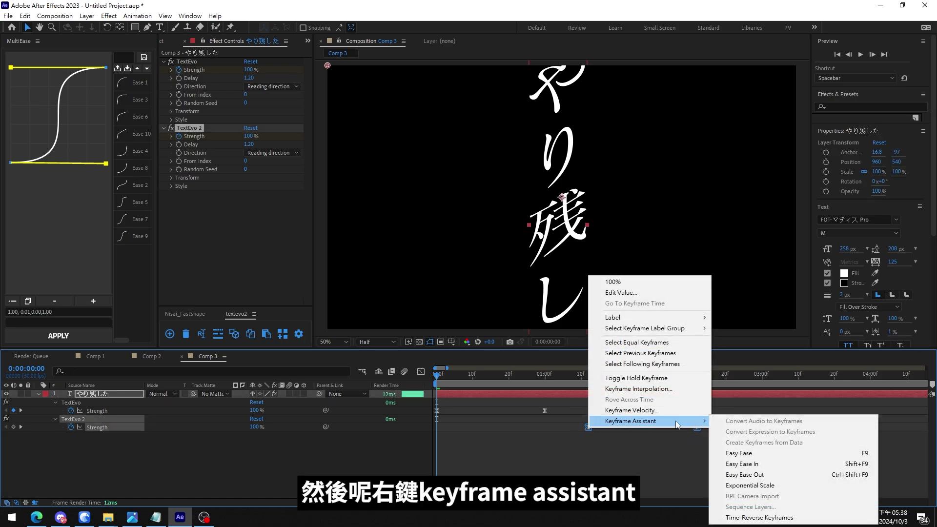
{"action": "left_click", "coordinate": [768, 517]}
{"action": "left_click", "coordinate": [559, 375]}
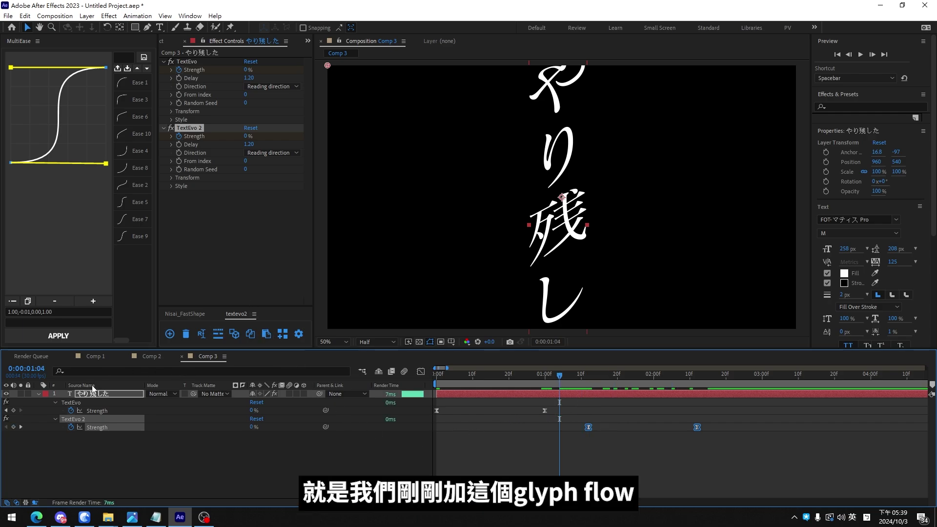
Apply the GlyphFlow preset to the text layer and reduce its Tracking to about -278.70 so the characters bunch together
{"action": "left_click", "coordinate": [100, 396]}
{"action": "key", "text": "ctrl+space"}
{"action": "type", "text": "flow"}
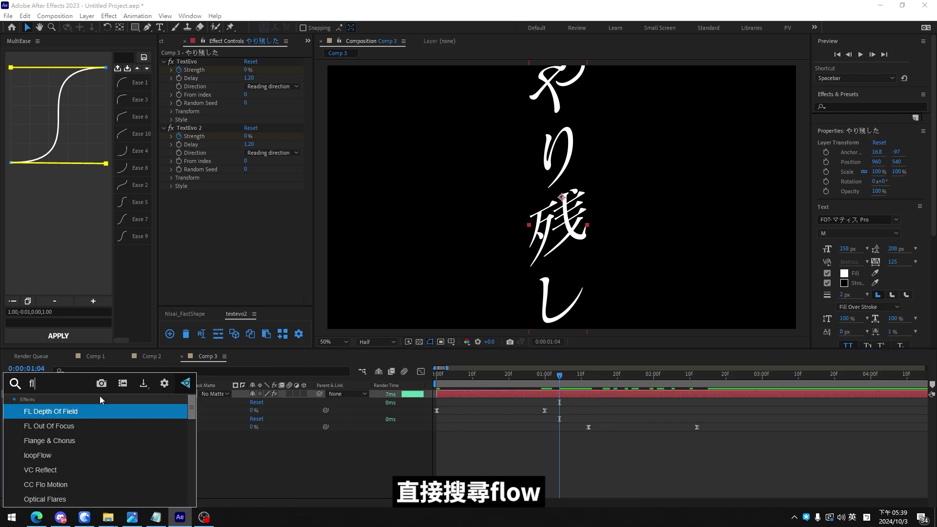
{"action": "key", "text": "Return"}
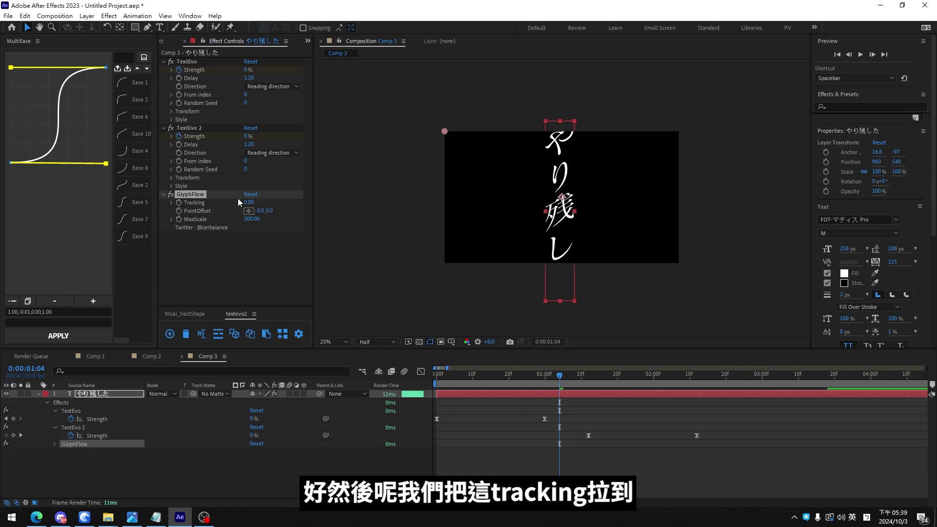
{"action": "left_click_drag", "start_coordinate": [248, 202], "coordinate": [5, 303]}
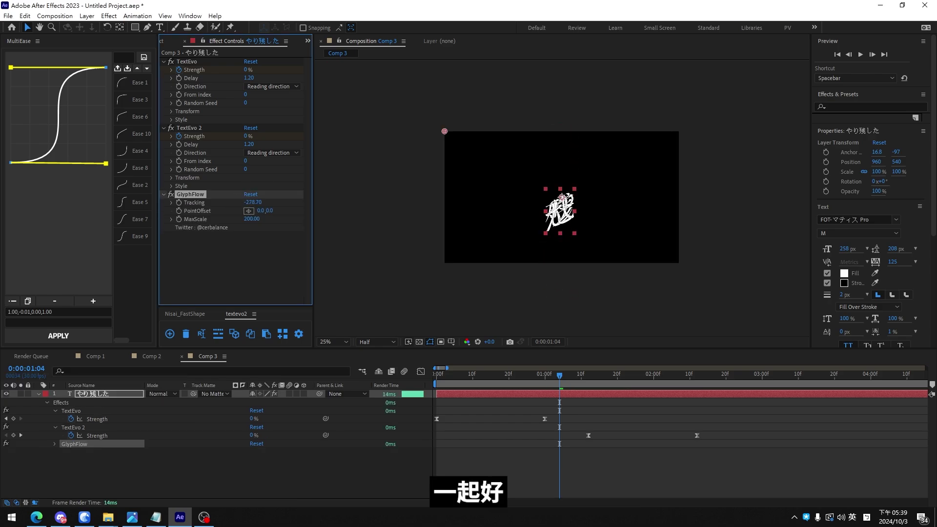
Draw an open five-point zigzag mask path down the text layer with the Pen tool, one point per character
{"action": "left_click_drag", "start_coordinate": [764, 218], "coordinate": [747, 219]}
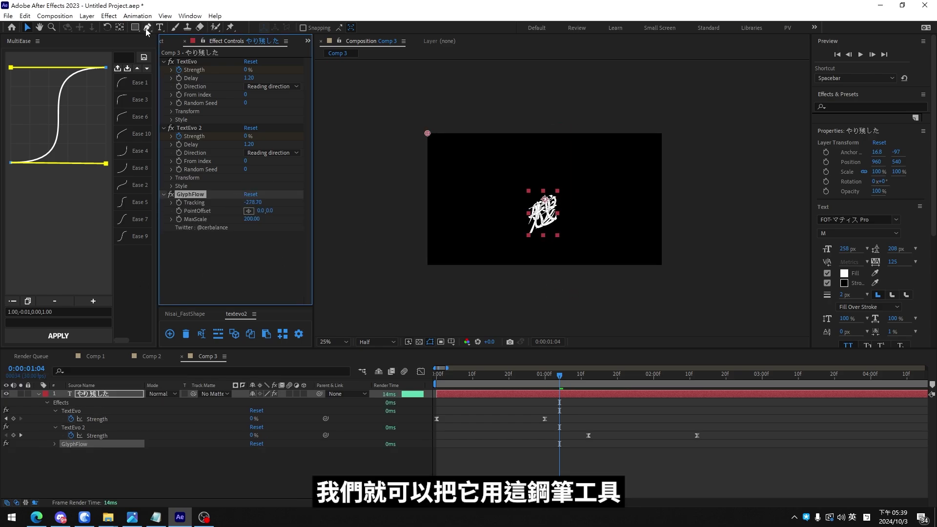
{"action": "left_click", "coordinate": [147, 28]}
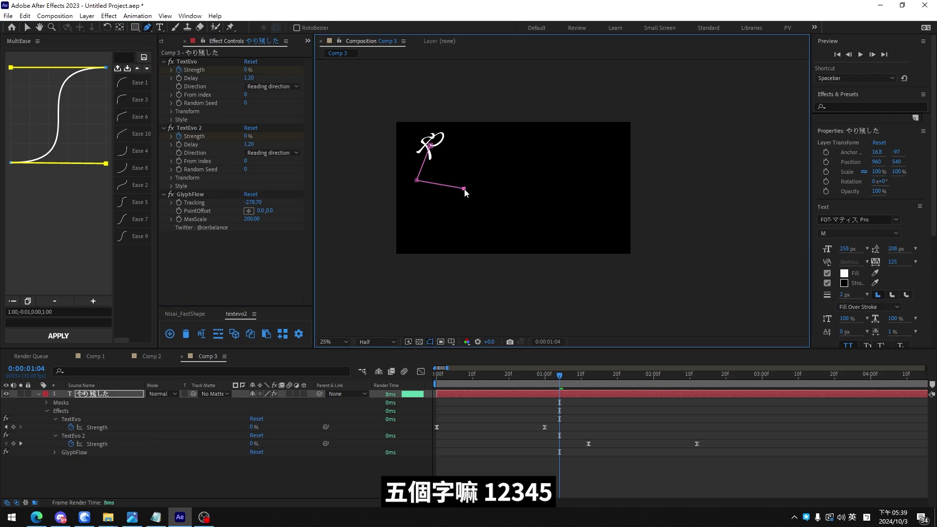
{"action": "left_click", "coordinate": [430, 211]}
{"action": "left_click", "coordinate": [465, 238]}
Curve the middle three points of the zigzag mask path into smooth Bezier bends and adjust the third point's handle
{"action": "scroll", "coordinate": [401, 184], "scroll_direction": "up", "scroll_amount": 2}
{"action": "left_click", "coordinate": [434, 176], "text": "alt"}
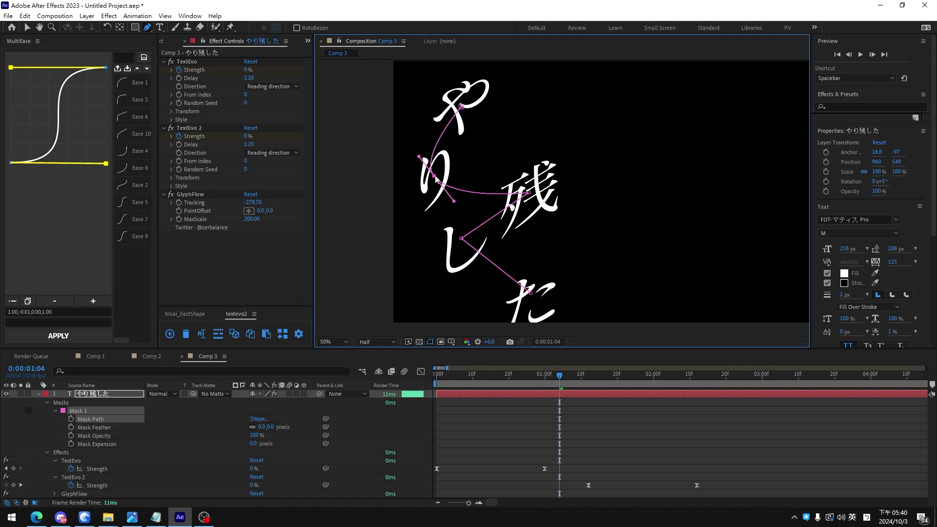
{"action": "left_click_drag", "start_coordinate": [529, 193], "coordinate": [519, 213]}
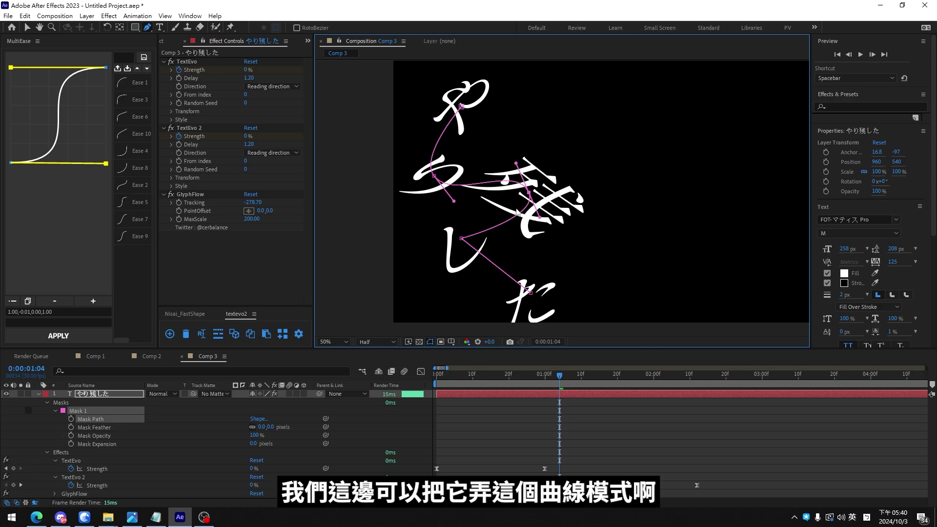
{"action": "left_click_drag", "start_coordinate": [462, 239], "coordinate": [439, 234]}
{"action": "left_click", "coordinate": [531, 193]}
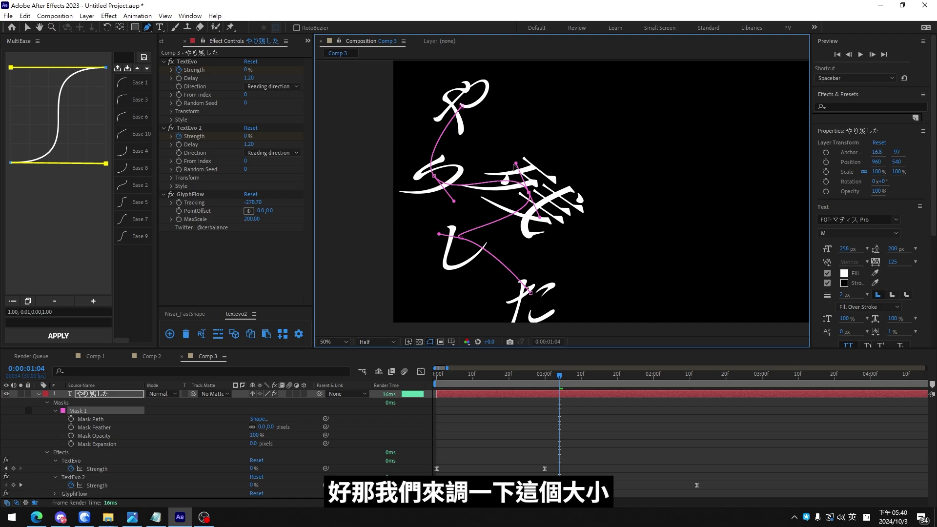
{"action": "left_click_drag", "start_coordinate": [515, 164], "coordinate": [502, 190]}
Move the lower four mask path points closer together so the characters form a compact vertical cluster
{"action": "left_click_drag", "start_coordinate": [433, 176], "coordinate": [463, 160]}
{"action": "left_click_drag", "start_coordinate": [528, 192], "coordinate": [516, 165]}
{"action": "left_click_drag", "start_coordinate": [461, 238], "coordinate": [468, 224]}
{"action": "left_click_drag", "start_coordinate": [530, 293], "coordinate": [518, 237]}
{"action": "scroll", "coordinate": [562, 211], "scroll_direction": "down", "scroll_amount": 2}
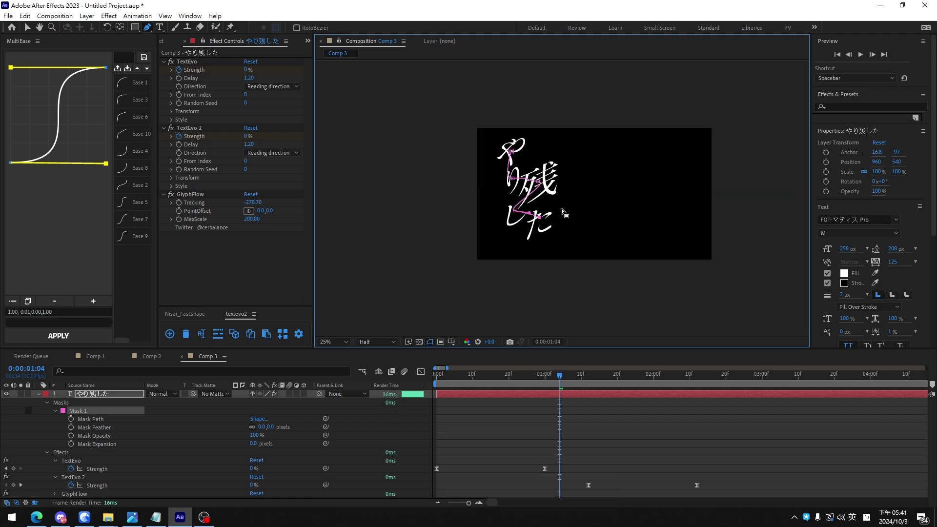
{"action": "scroll", "coordinate": [562, 212], "scroll_direction": "up", "scroll_amount": 2}
{"action": "left_click_drag", "start_coordinate": [488, 187], "coordinate": [443, 186]}
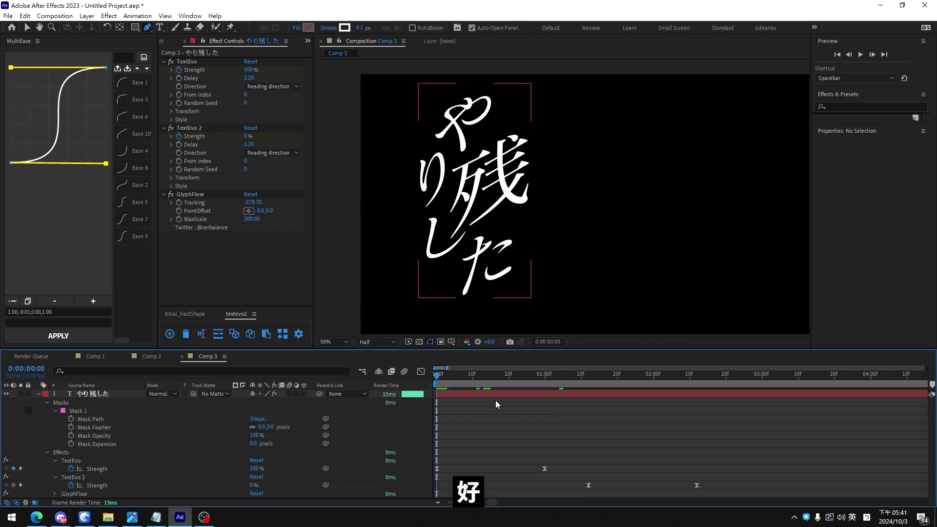
Rename the text layer's TextEvo effect to in and its TextEvo 2 effect to out
{"action": "left_click", "coordinate": [476, 394]}
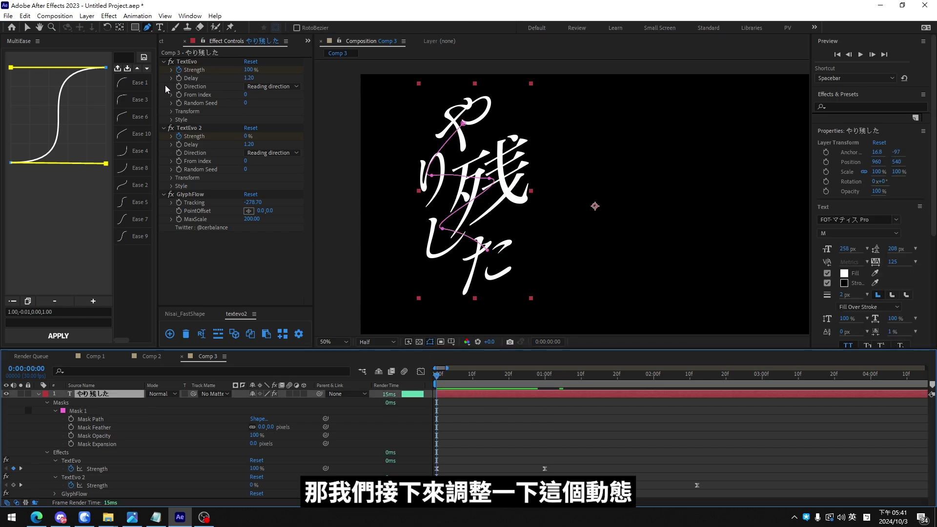
{"action": "left_click", "coordinate": [187, 62]}
{"action": "right_click", "coordinate": [188, 63]}
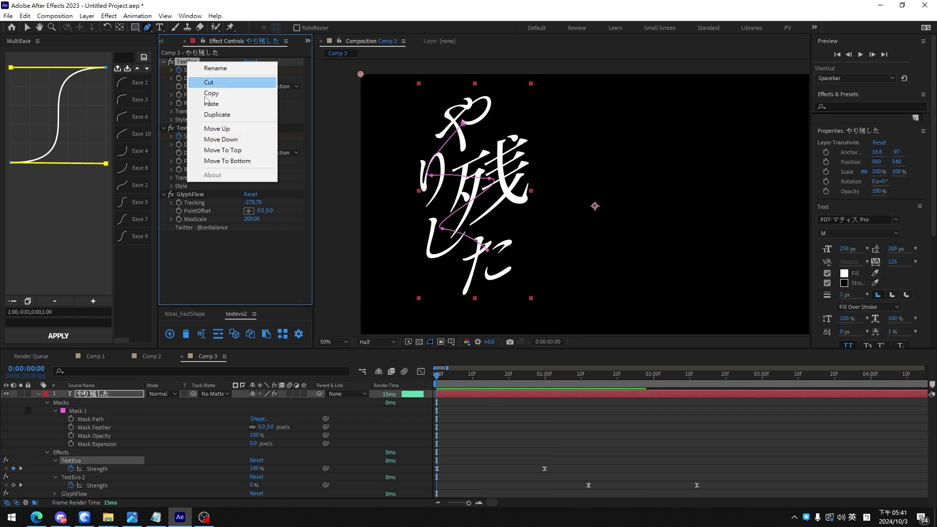
{"action": "left_click", "coordinate": [215, 69]}
{"action": "type", "text": "in"}
{"action": "key", "text": "Return"}
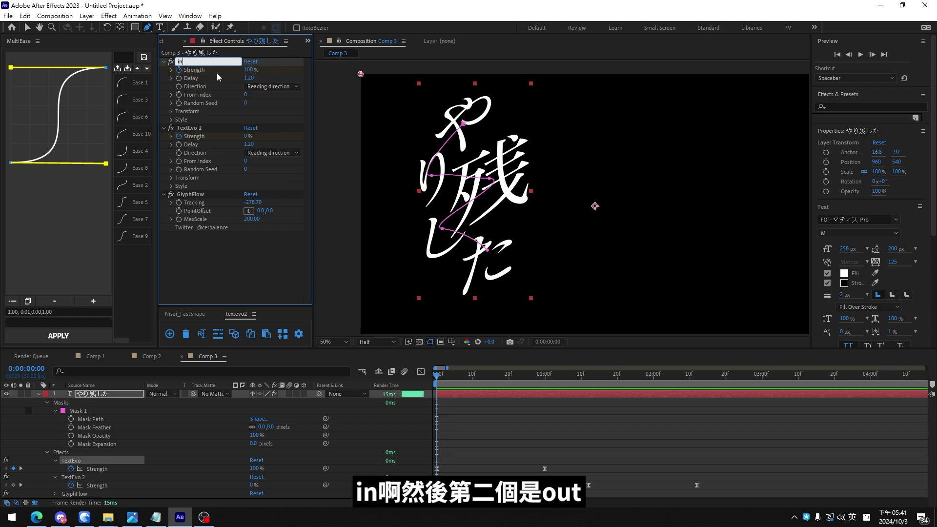
{"action": "right_click", "coordinate": [185, 127]}
{"action": "left_click", "coordinate": [219, 134]}
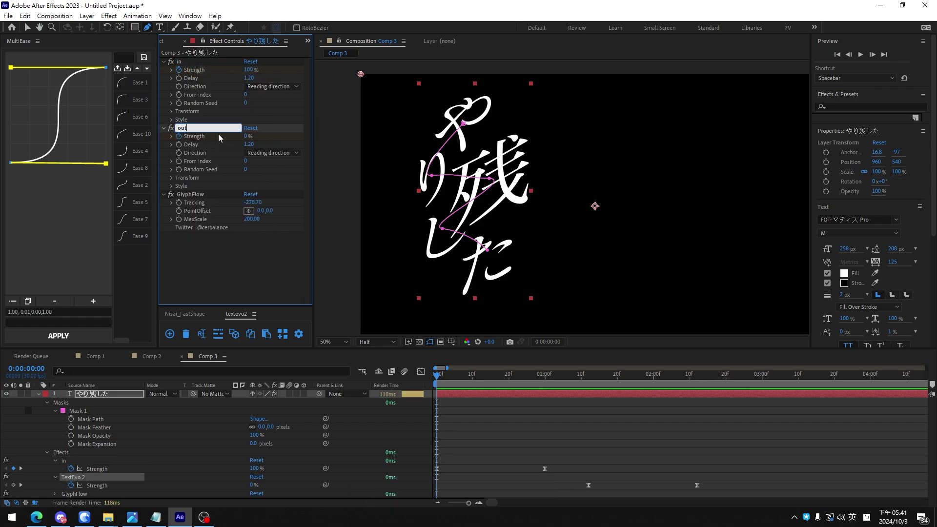
{"action": "type", "text": "out"}
{"action": "key", "text": "Return"}
Set the Transform Position X of the in effect to 336
{"action": "left_click", "coordinate": [172, 112]}
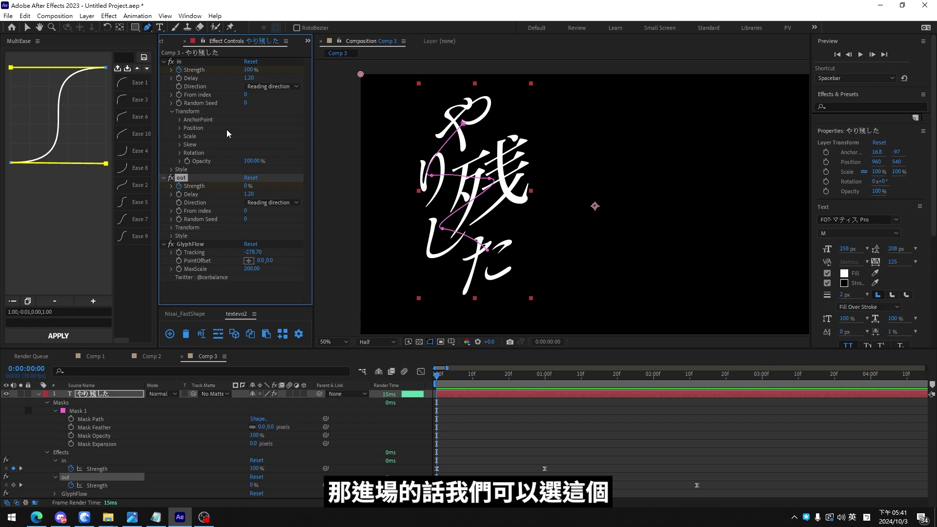
{"action": "left_click", "coordinate": [178, 128]}
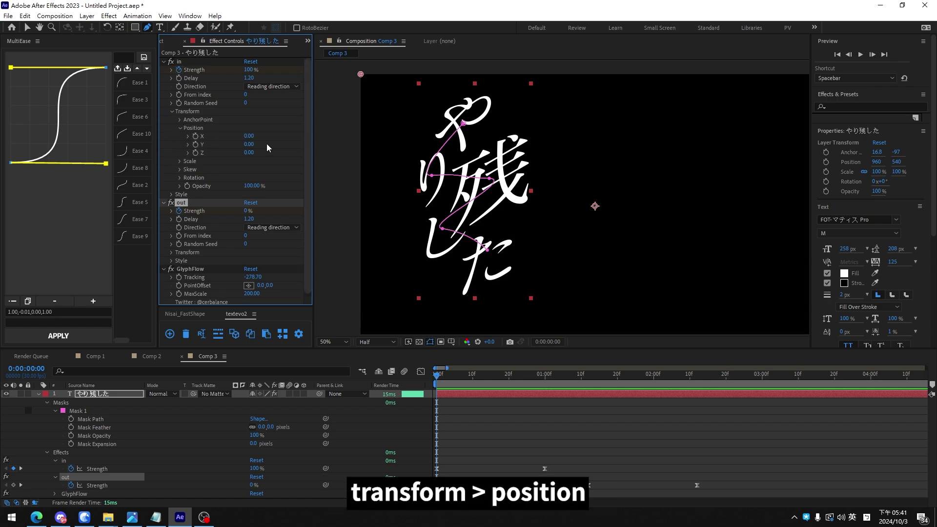
{"action": "left_click_drag", "start_coordinate": [343, 140], "coordinate": [418, 141]}
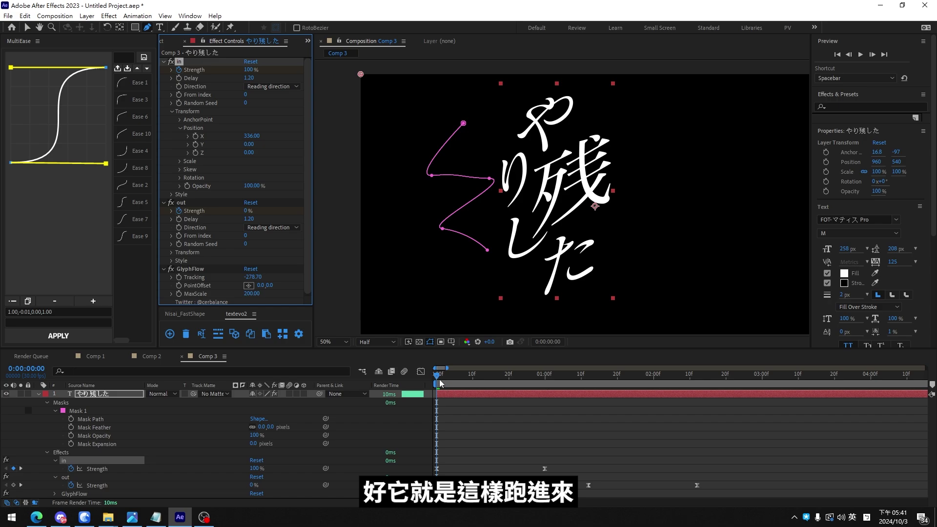
At 0:00:02:12, set the out effect's Transform Position to X 301 and Y -255, and play the animation from the start
{"action": "left_click_drag", "start_coordinate": [440, 383], "coordinate": [697, 398]}
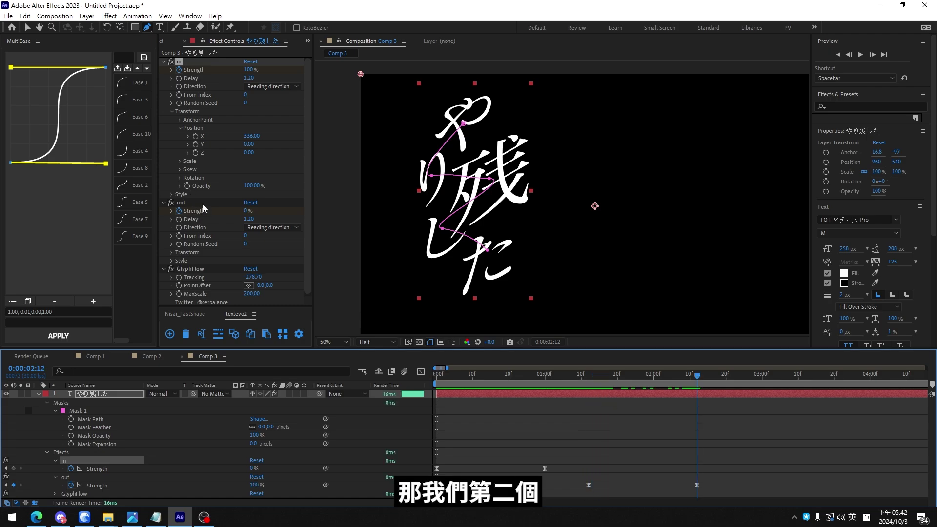
{"action": "left_click", "coordinate": [186, 203]}
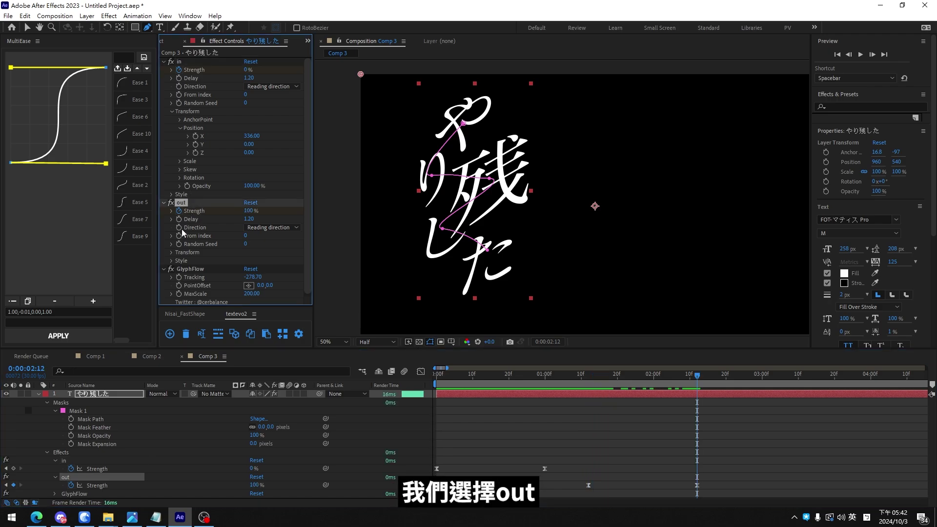
{"action": "left_click", "coordinate": [171, 254]}
{"action": "scroll", "coordinate": [208, 215], "scroll_direction": "down", "scroll_amount": 2}
{"action": "left_click_drag", "start_coordinate": [252, 225], "coordinate": [404, 227]}
{"action": "left_click_drag", "start_coordinate": [249, 234], "coordinate": [125, 234]}
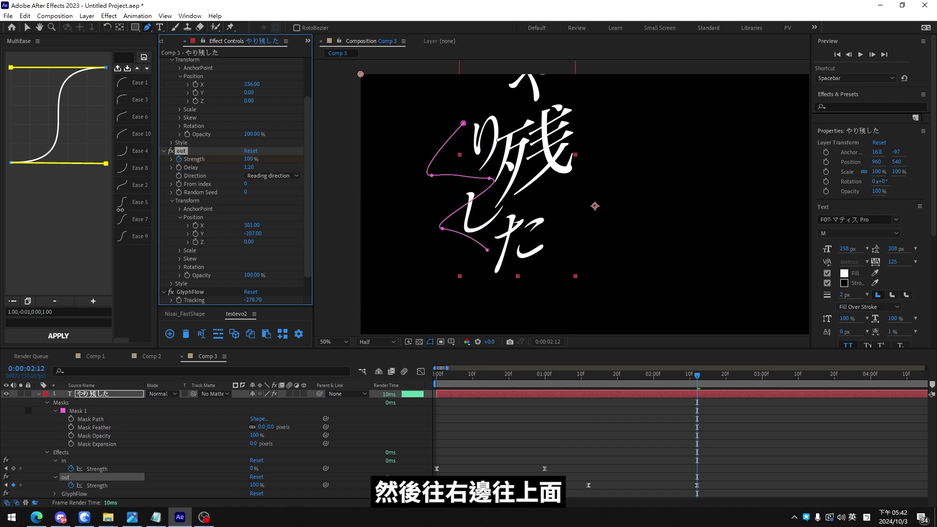
{"action": "left_click_drag", "start_coordinate": [441, 375], "coordinate": [399, 382]}
{"action": "key", "text": "space"}
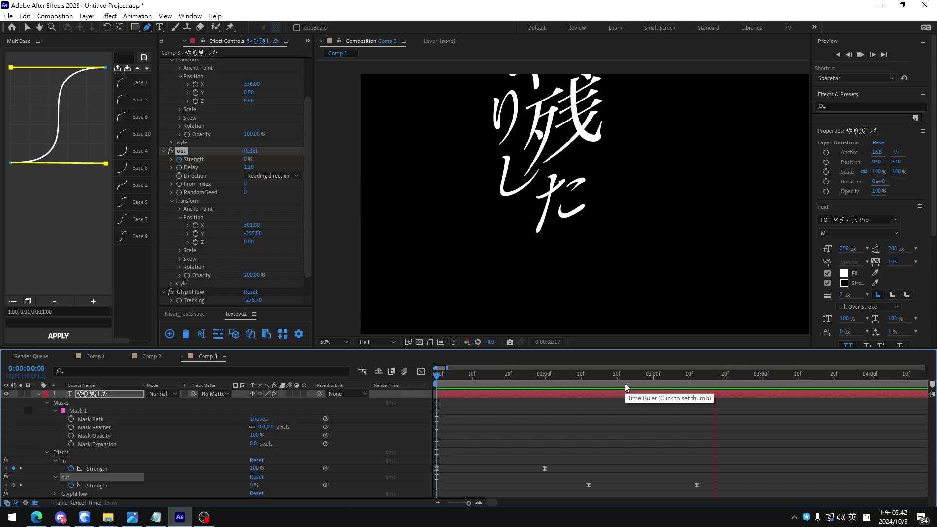
{"action": "key", "text": "space"}
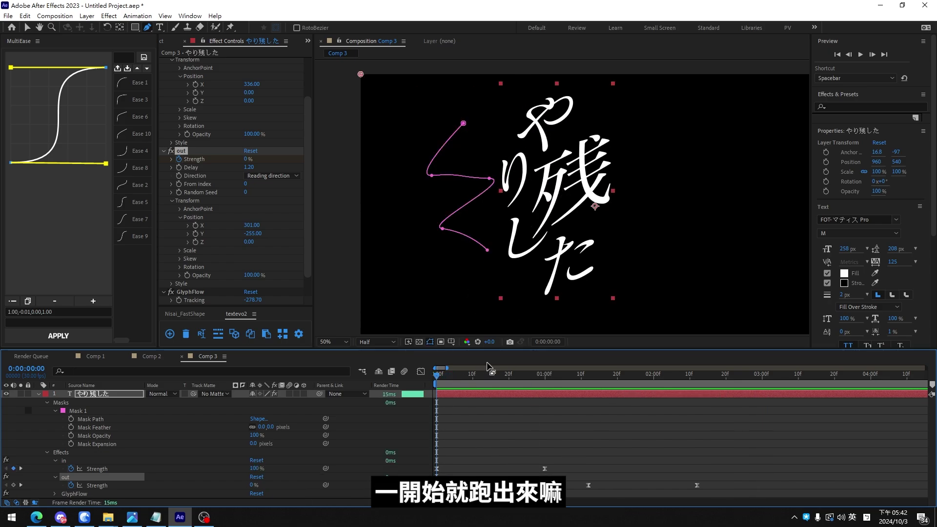
Apply the Typewriter preset to the text layer at 0:00:00:00 and return to the Selection tool
{"action": "key", "text": "ctrl+space"}
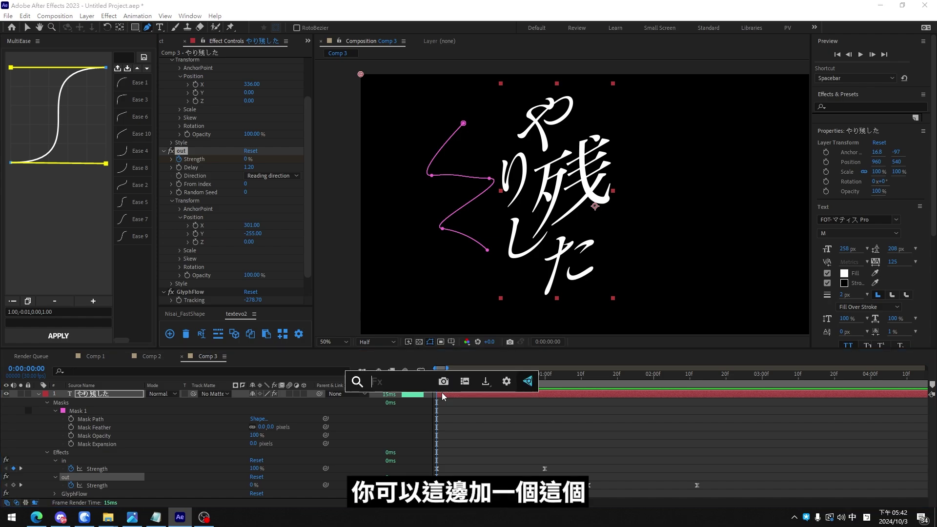
{"action": "type", "text": "type"}
{"action": "key", "text": "Down"}
{"action": "key", "text": "Down"}
{"action": "key", "text": "Down"}
{"action": "key", "text": "Down"}
{"action": "key", "text": "Down"}
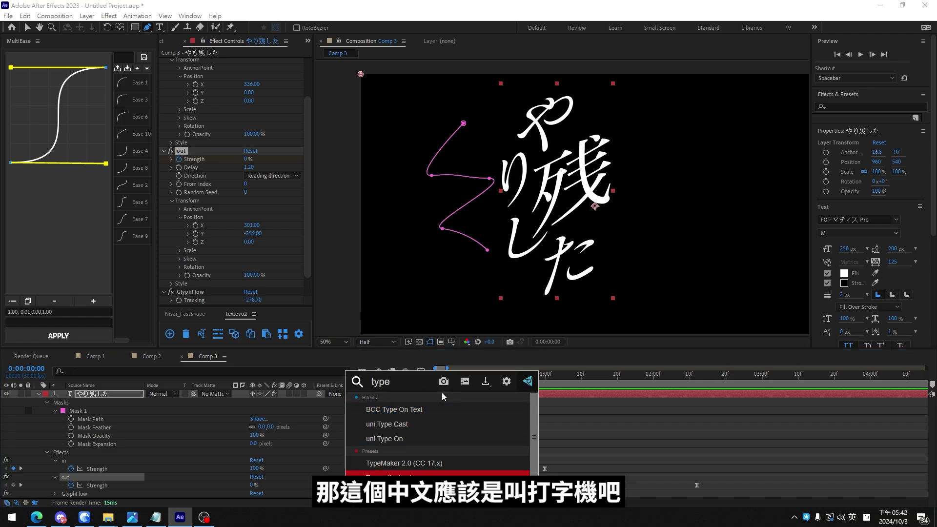
{"action": "key", "text": "Return"}
{"action": "key", "text": "v"}
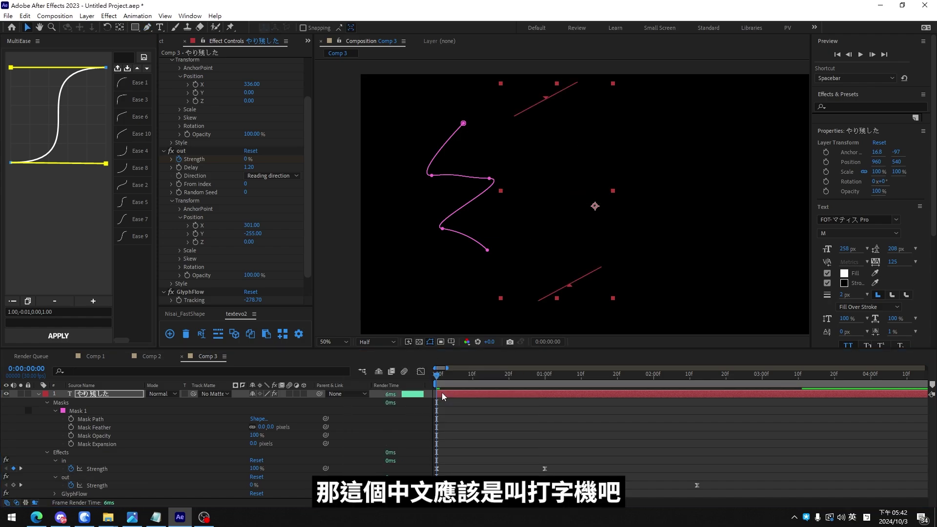
Shorten the Typewriter reveal by moving its last Range Selector Start keyframe to about frame 5, and scrub to 0:00:00:13
{"action": "key", "text": "u"}
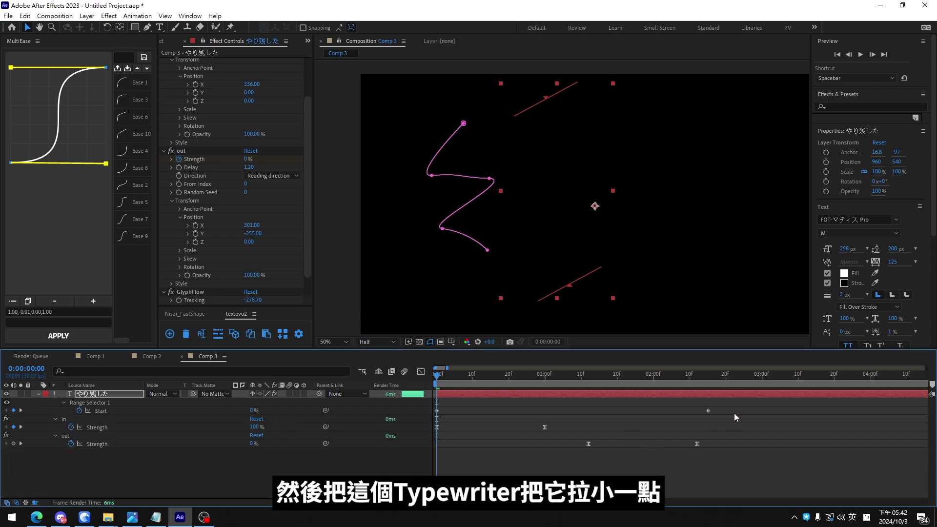
{"action": "left_click", "coordinate": [708, 411]}
{"action": "left_click_drag", "start_coordinate": [709, 410], "coordinate": [448, 423]}
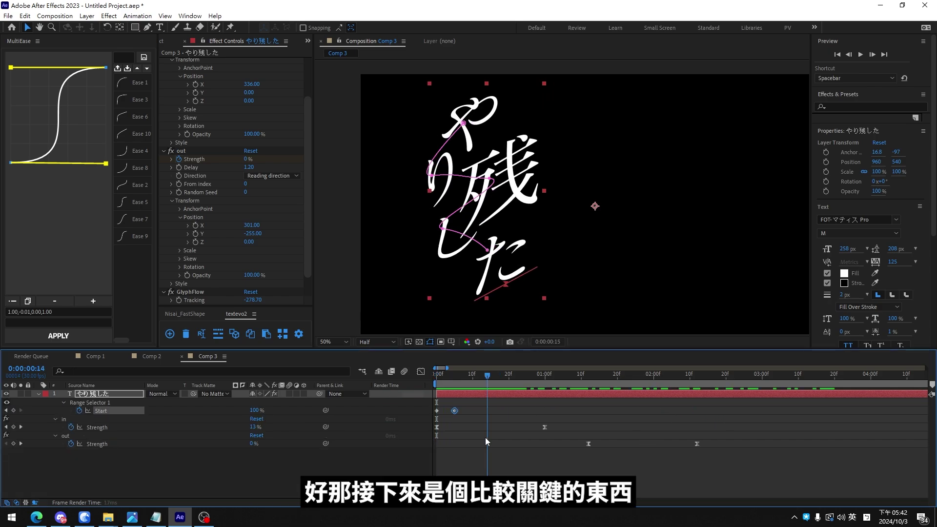
{"action": "left_click_drag", "start_coordinate": [485, 438], "coordinate": [483, 438]}
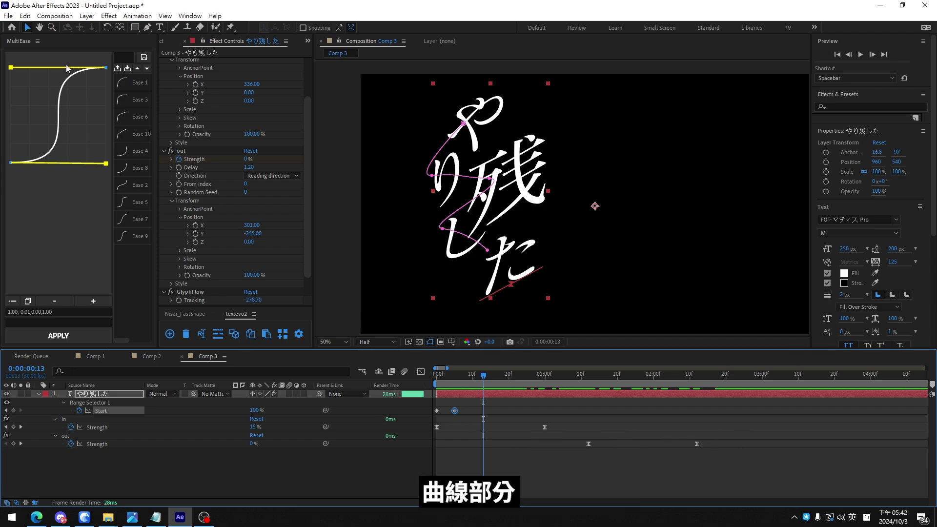
Set the MultiEase curve to 1.00,0.00,0.00,1.00 and apply it to the Strength keyframes of both in and out
{"action": "left_click_drag", "start_coordinate": [106, 164], "coordinate": [62, 126]}
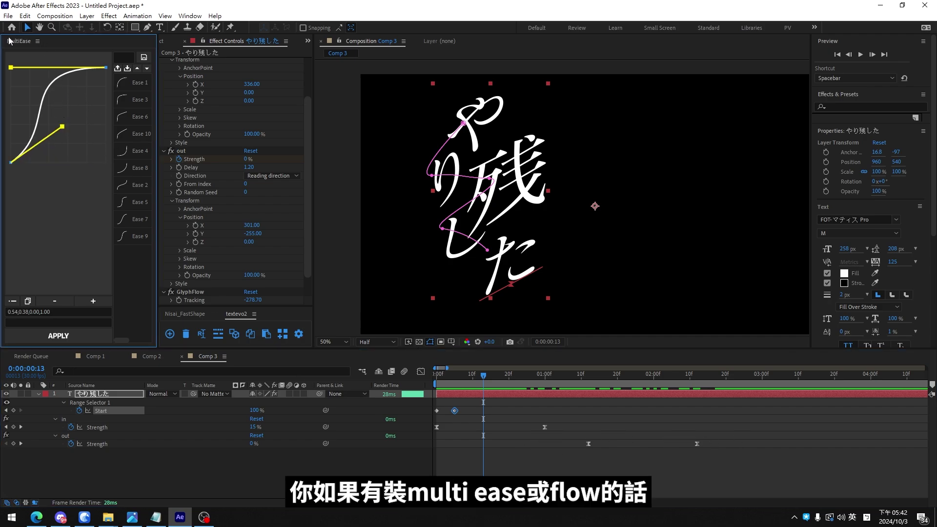
{"action": "mouse_move", "coordinate": [11, 68]}
{"action": "left_mouse_down"}
{"action": "mouse_move", "coordinate": [73, 90]}
{"action": "mouse_move", "coordinate": [10, 67]}
{"action": "left_mouse_up"}
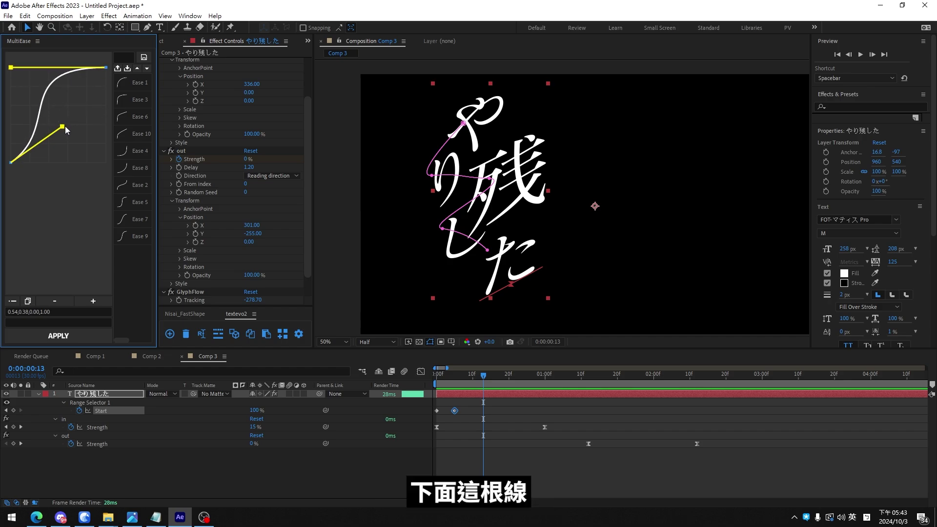
{"action": "left_click_drag", "start_coordinate": [63, 129], "coordinate": [106, 163]}
{"action": "left_click_drag", "start_coordinate": [724, 428], "coordinate": [426, 454]}
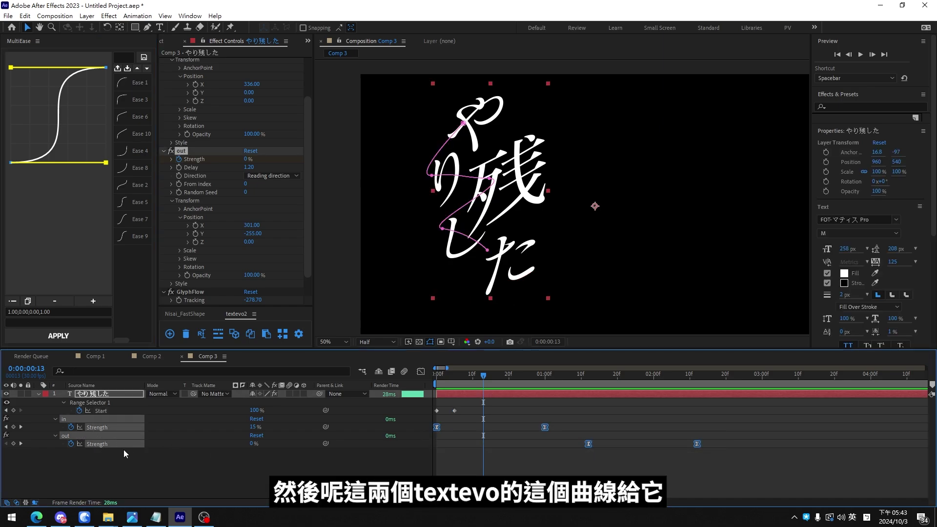
{"action": "left_click", "coordinate": [58, 335]}
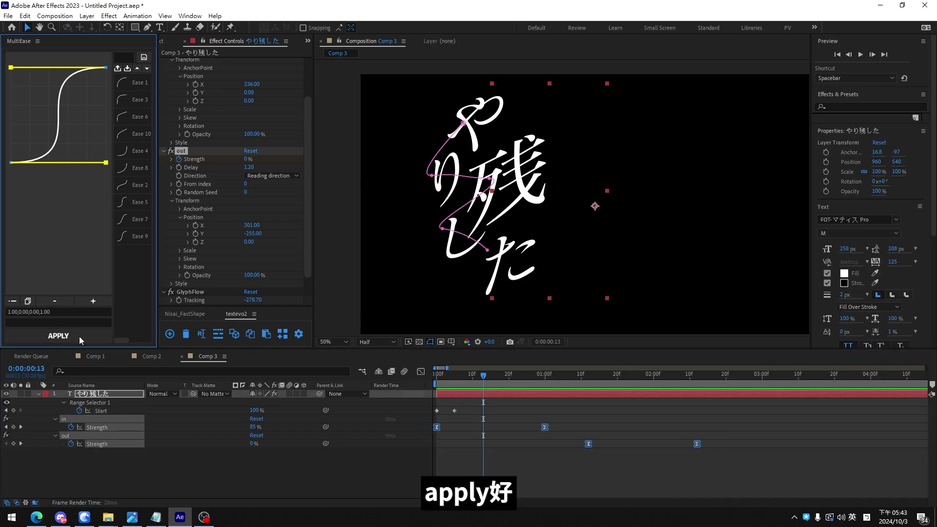
Preview the eased motion with the value curves shown and place the current time near the in curve's steepest point, at 0:00:00:14
{"action": "left_click", "coordinate": [421, 371]}
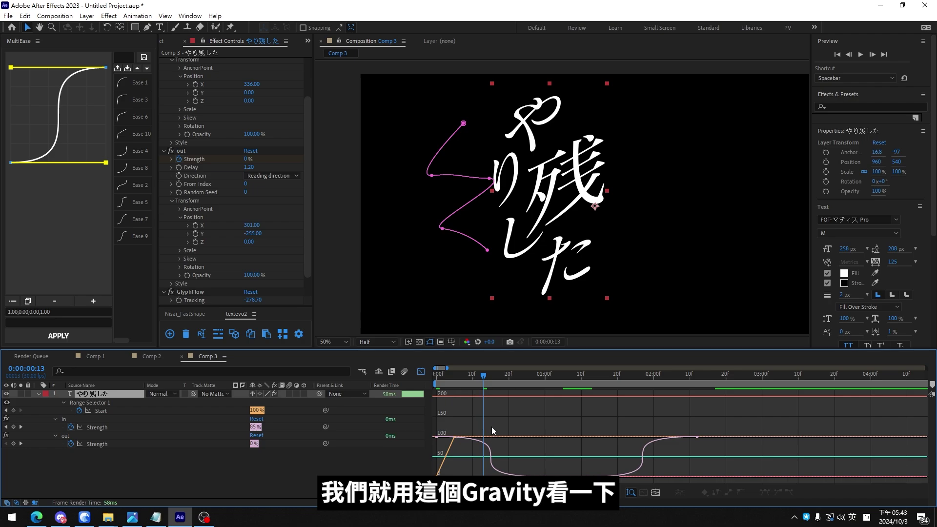
{"action": "key", "text": "space"}
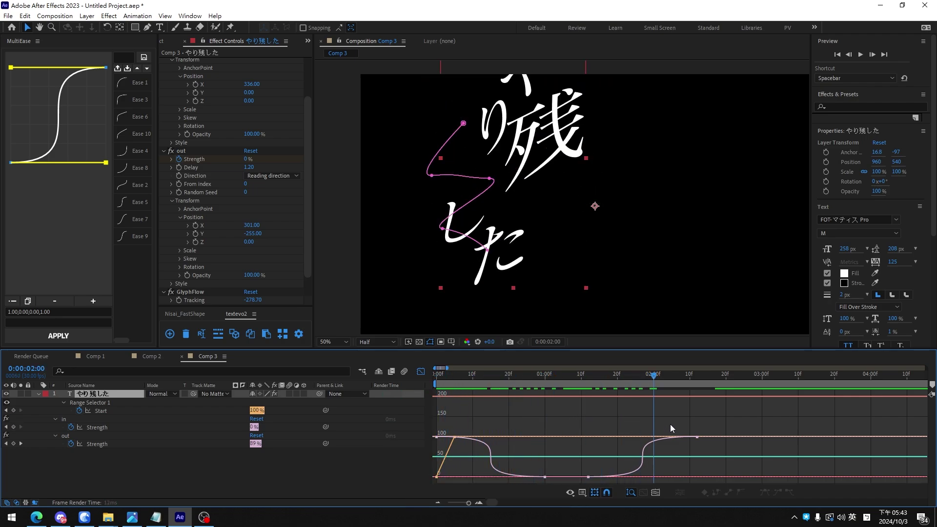
{"action": "key", "text": "space"}
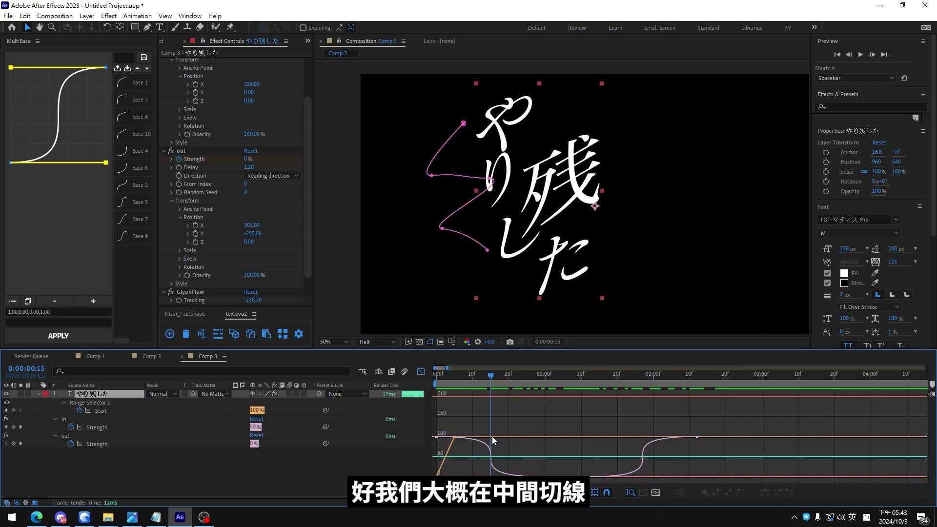
{"action": "left_click", "coordinate": [487, 377]}
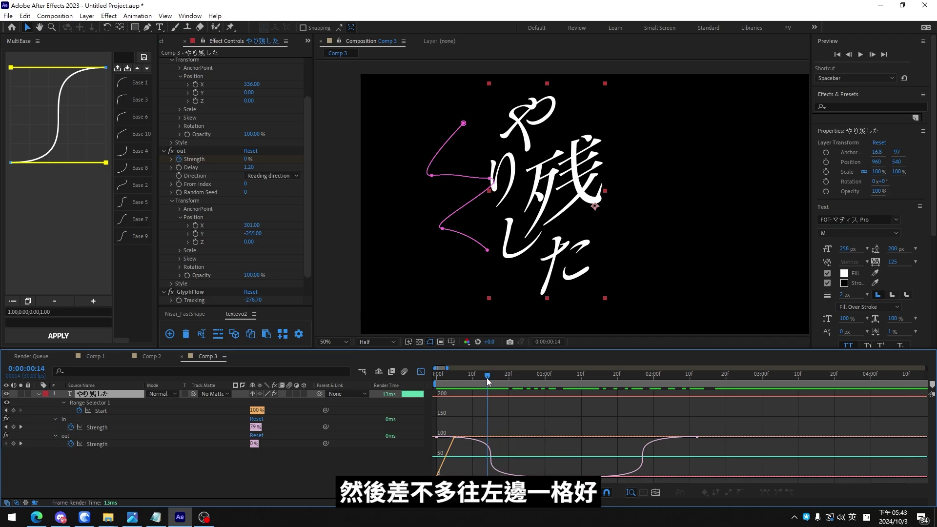
{"action": "left_click", "coordinate": [361, 372]}
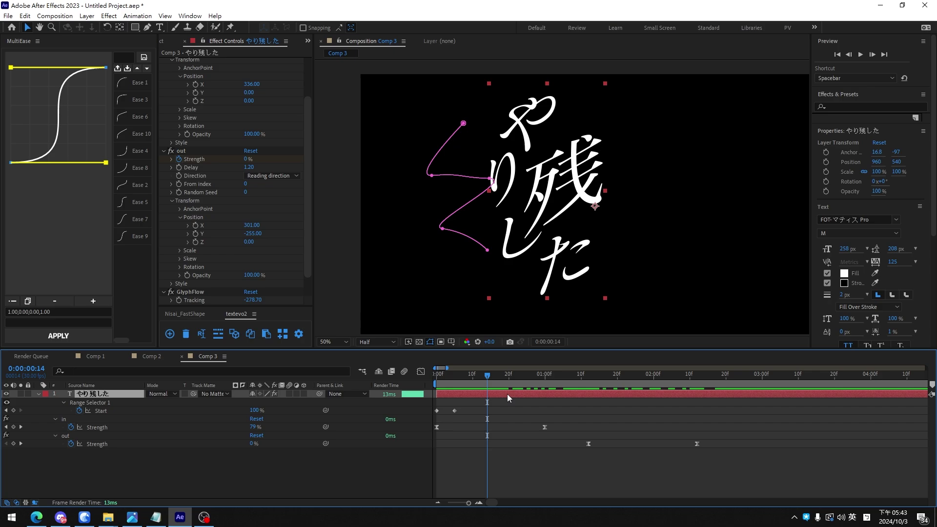
Trim the text layer's end at the steepest point of the out Strength curve, at 0:00:01:27
{"action": "left_click", "coordinate": [421, 372]}
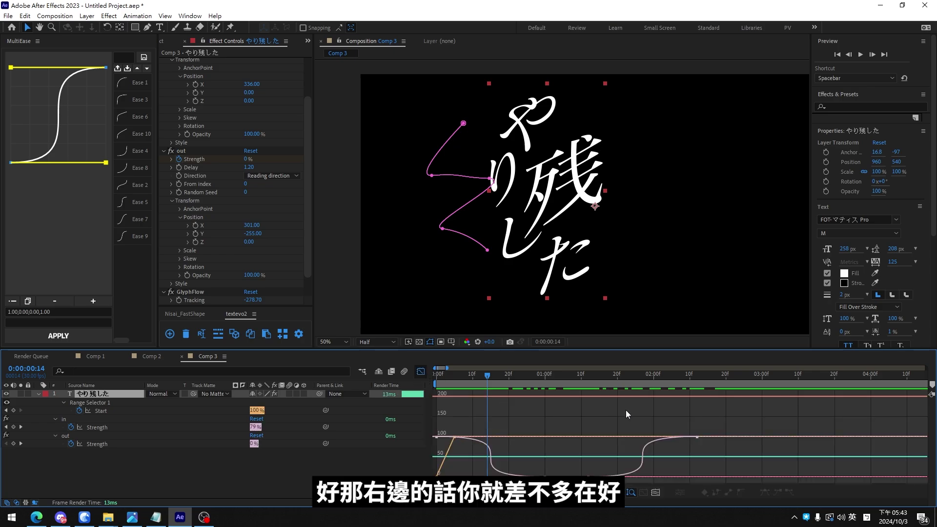
{"action": "scroll", "coordinate": [630, 409], "scroll_direction": "up", "scroll_amount": 5}
{"action": "left_click", "coordinate": [617, 383]}
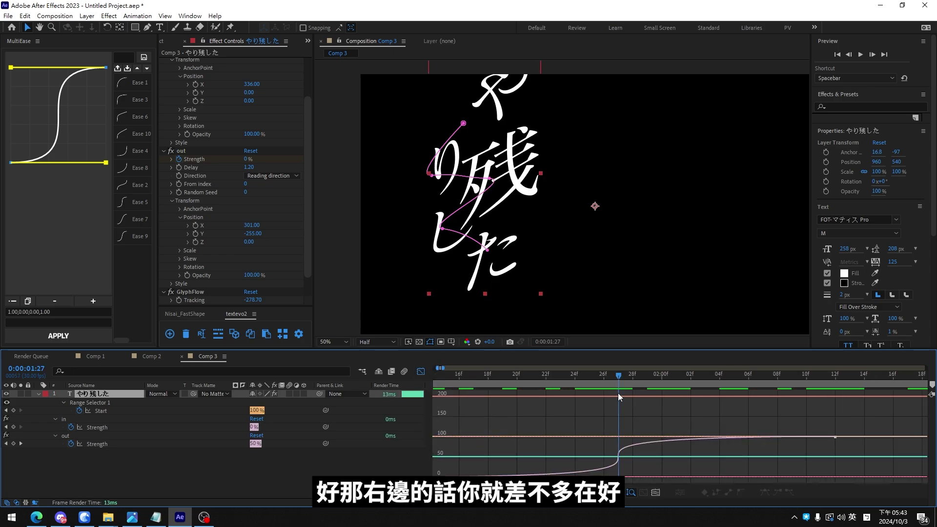
{"action": "left_click", "coordinate": [421, 372]}
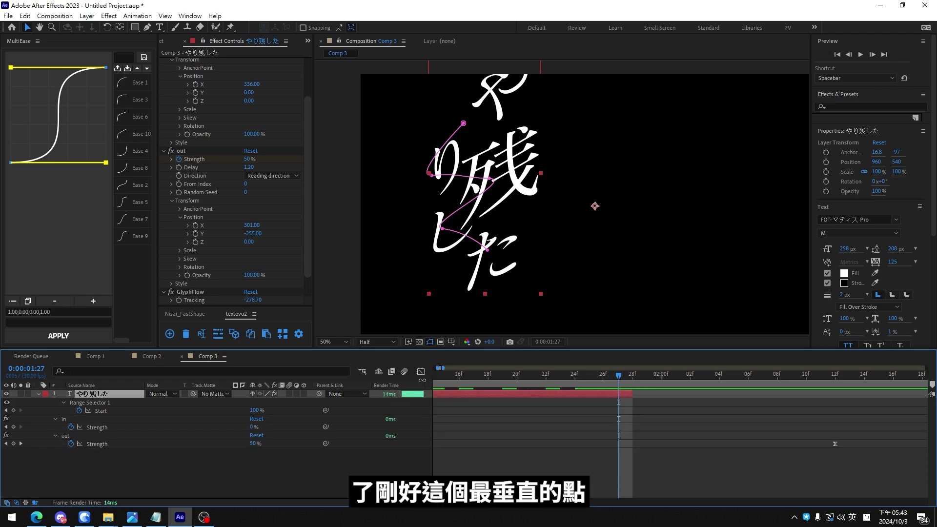
Preview the trimmed text and move the Typewriter Start keyframes to just after the layer's in point
{"action": "key", "text": "shift+F3"}
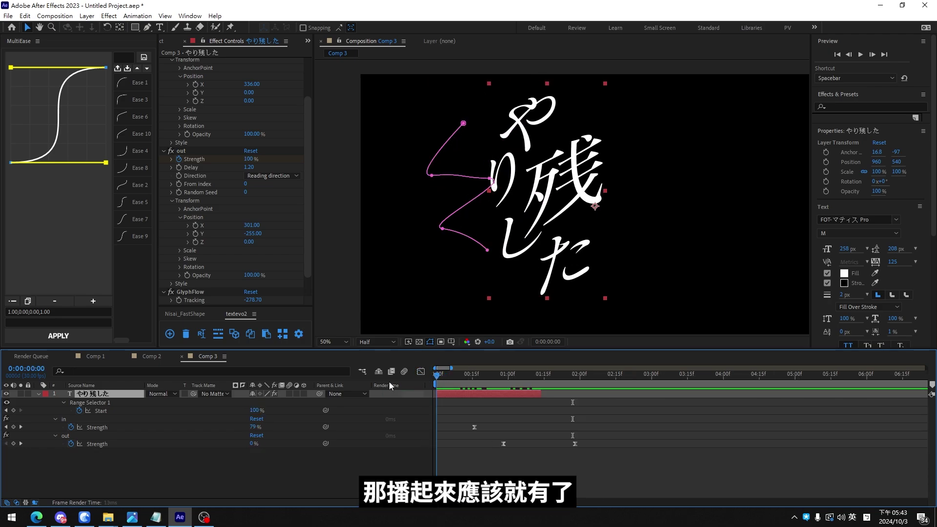
{"action": "key", "text": "space"}
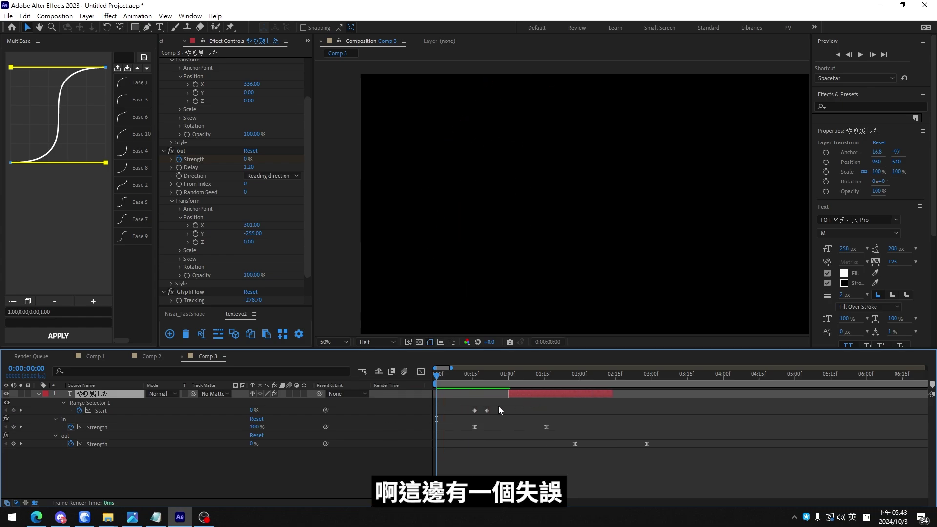
{"action": "left_click", "coordinate": [474, 411]}
{"action": "left_click_drag", "start_coordinate": [474, 411], "coordinate": [444, 396]}
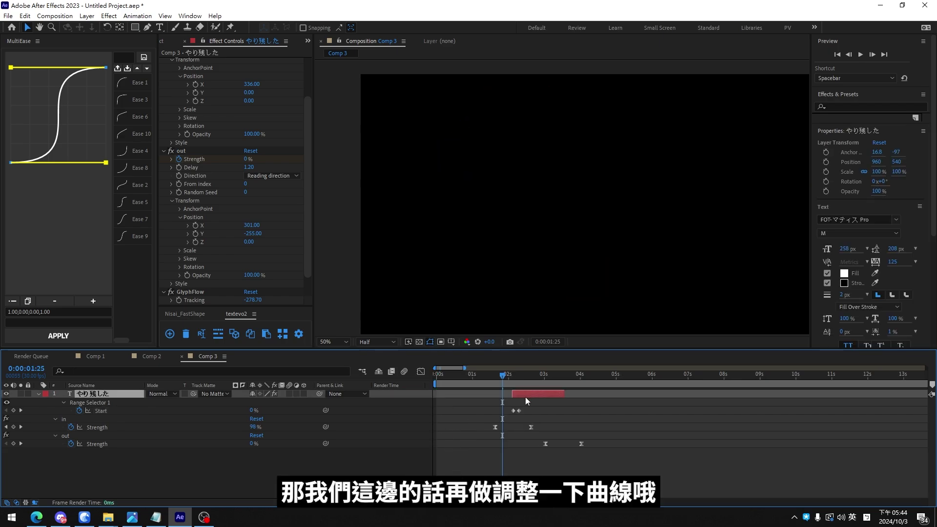
Trim the text layer's end at 0:00:02:15 and shift the out Strength keyframes earlier so the exit overlaps the entrance
{"action": "scroll", "coordinate": [637, 418], "scroll_direction": "down", "scroll_amount": 3}
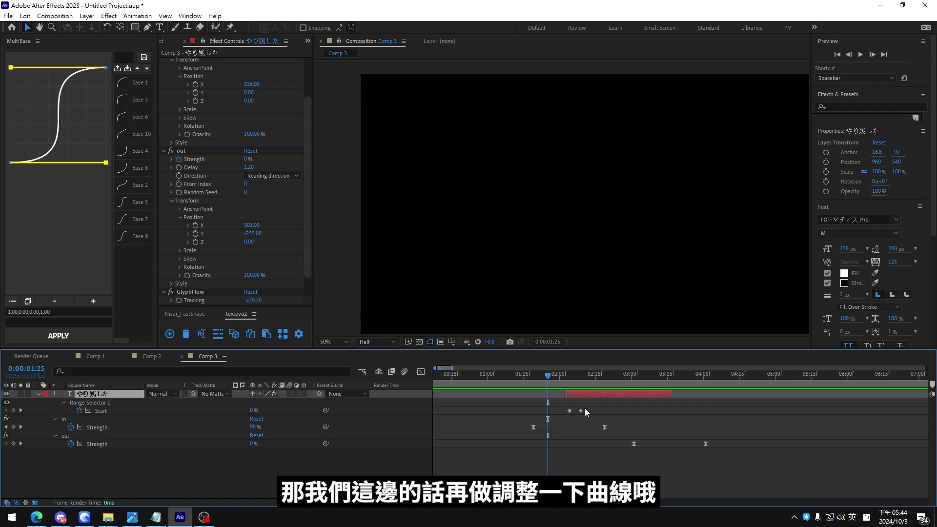
{"action": "scroll", "coordinate": [581, 402], "scroll_direction": "up", "scroll_amount": 3}
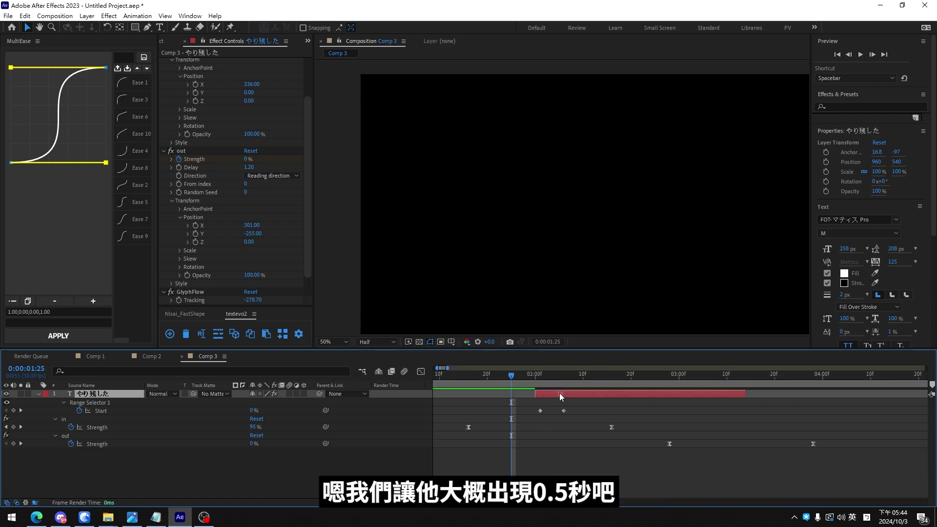
{"action": "left_click_drag", "start_coordinate": [612, 379], "coordinate": [607, 384]}
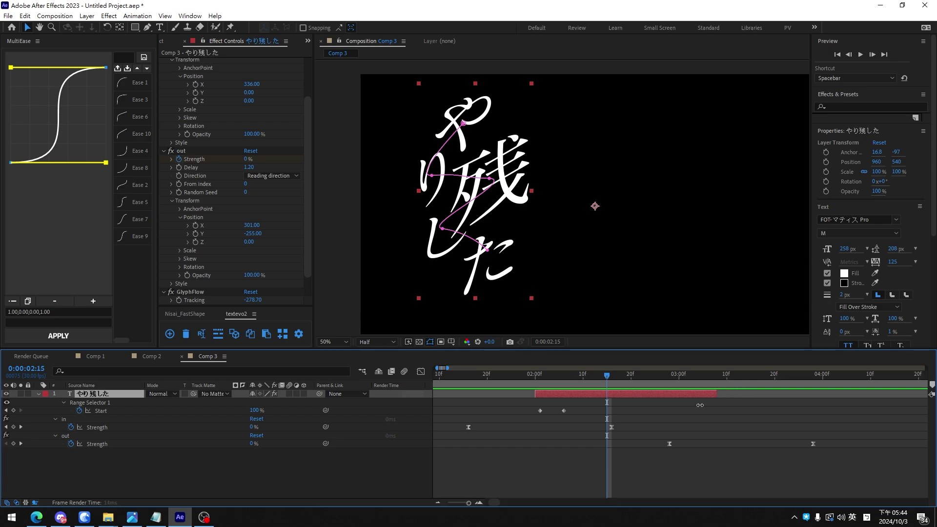
{"action": "left_click_drag", "start_coordinate": [746, 394], "coordinate": [611, 394]}
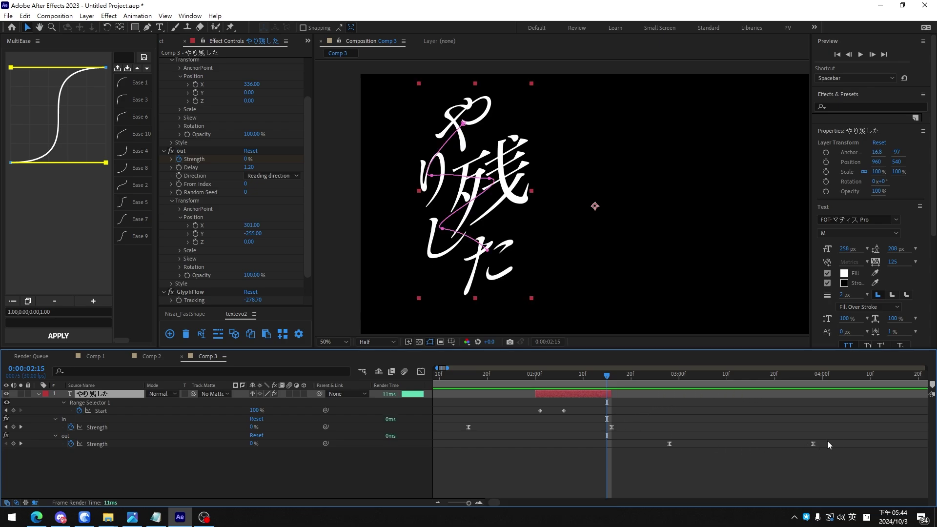
{"action": "left_click_drag", "start_coordinate": [840, 431], "coordinate": [537, 447]}
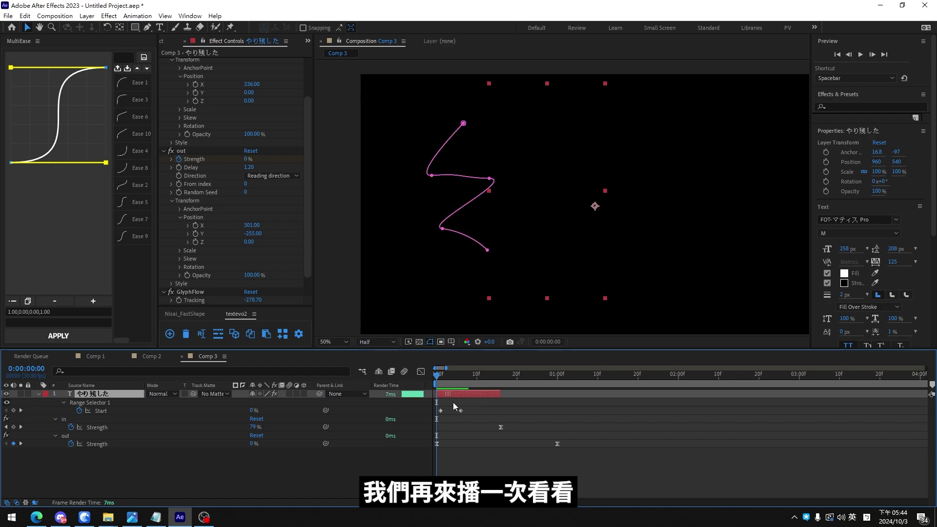
{"action": "key", "text": "space"}
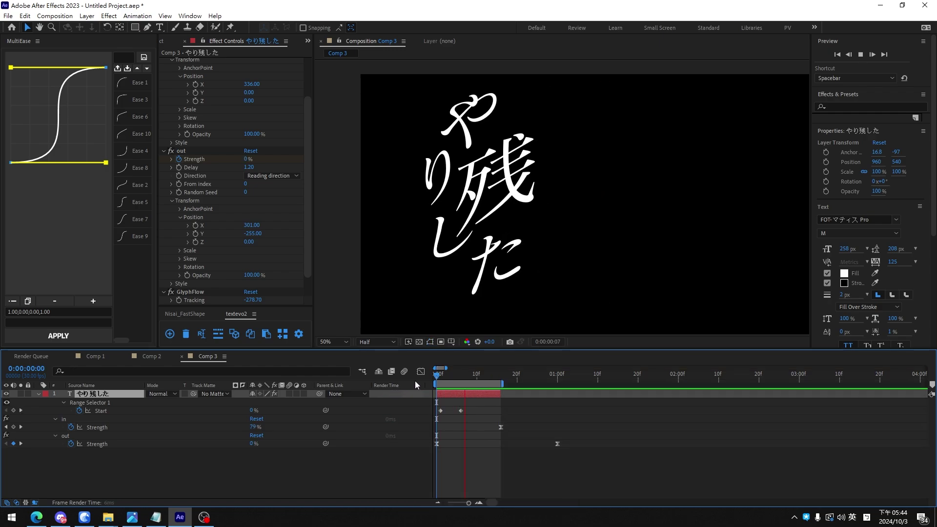
Duplicate the lyric layer, start the copy where the first one ends, and set the current time to 0:00:00:24
{"action": "left_click_drag", "start_coordinate": [445, 368], "coordinate": [444, 368]}
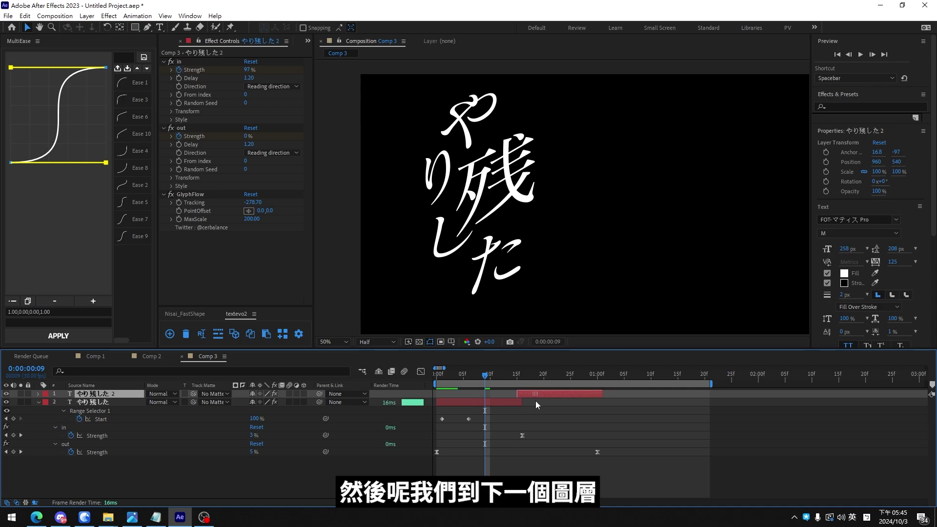
{"action": "left_click_drag", "start_coordinate": [536, 402], "coordinate": [541, 401]}
{"action": "left_click_drag", "start_coordinate": [485, 376], "coordinate": [566, 377]}
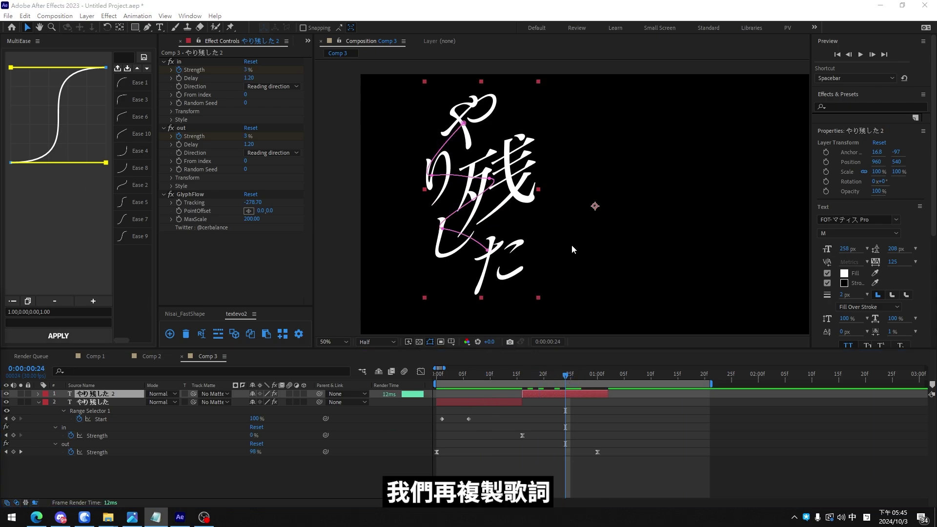
Replace the copy's text with 鼓動が and move it with its mask path toward the middle of the composition
{"action": "double_click", "coordinate": [488, 219]}
{"action": "type", "text": "鼓動が"}
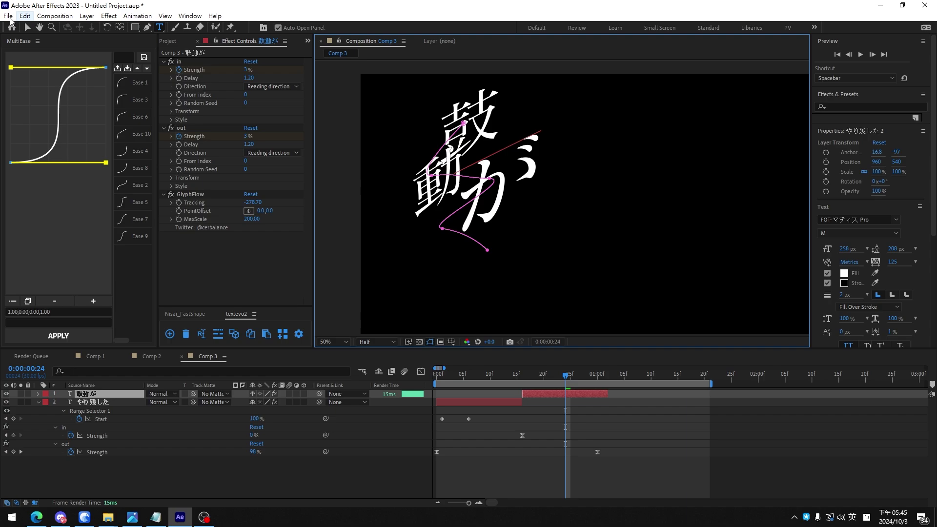
{"action": "key", "text": "Escape"}
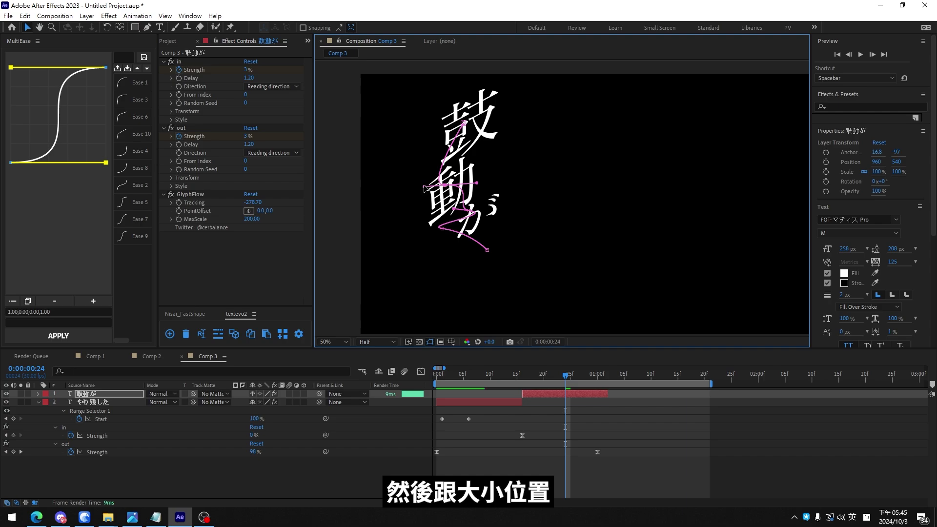
{"action": "left_click_drag", "start_coordinate": [540, 194], "coordinate": [593, 213]}
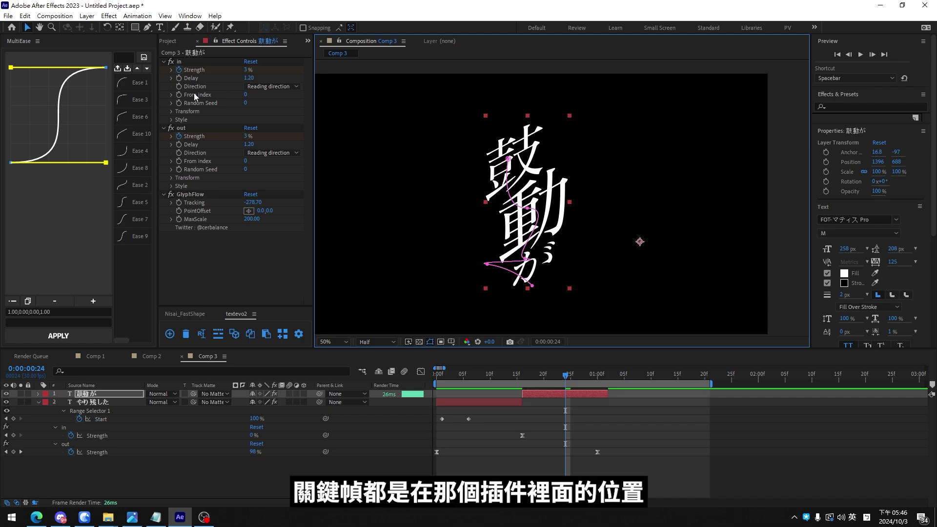
{"action": "key", "text": "comma"}
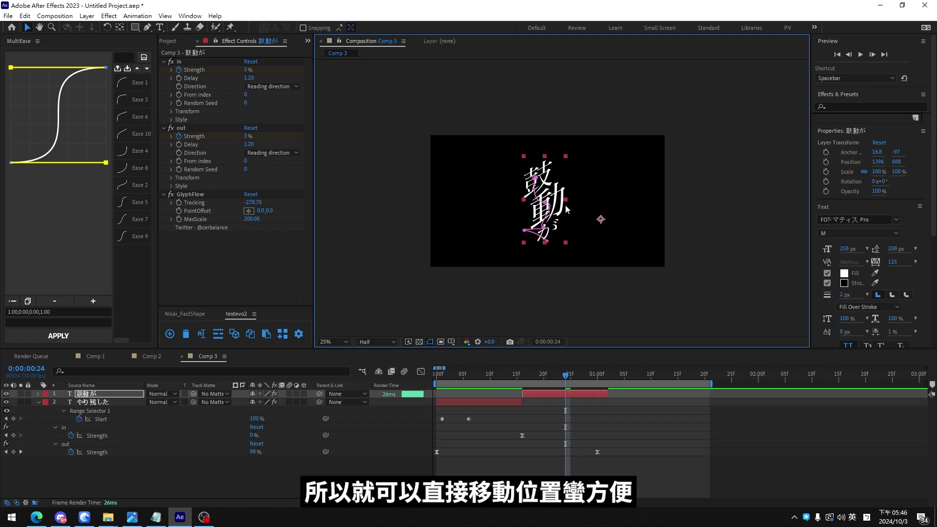
In the 鼓動が layer's in effect, set Position X to 0 and Scale to 0%
{"action": "left_click", "coordinate": [172, 111]}
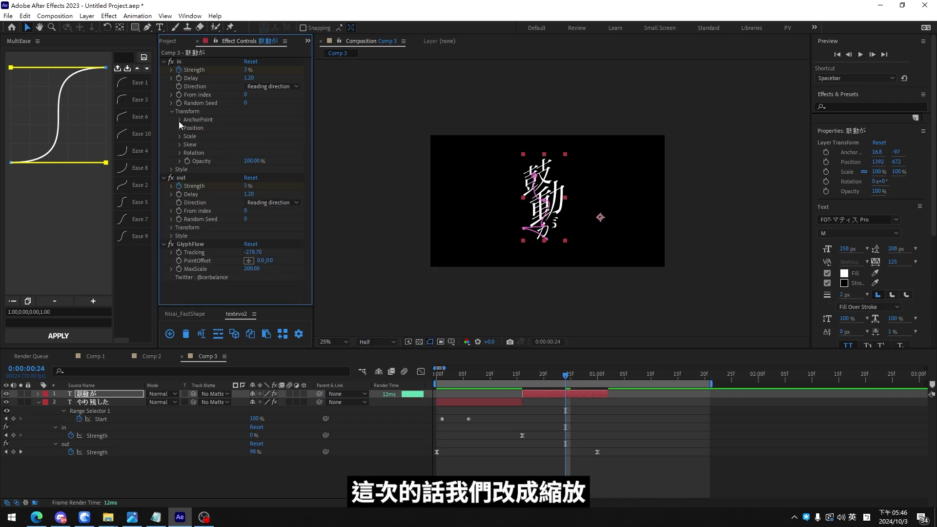
{"action": "left_click", "coordinate": [179, 128]}
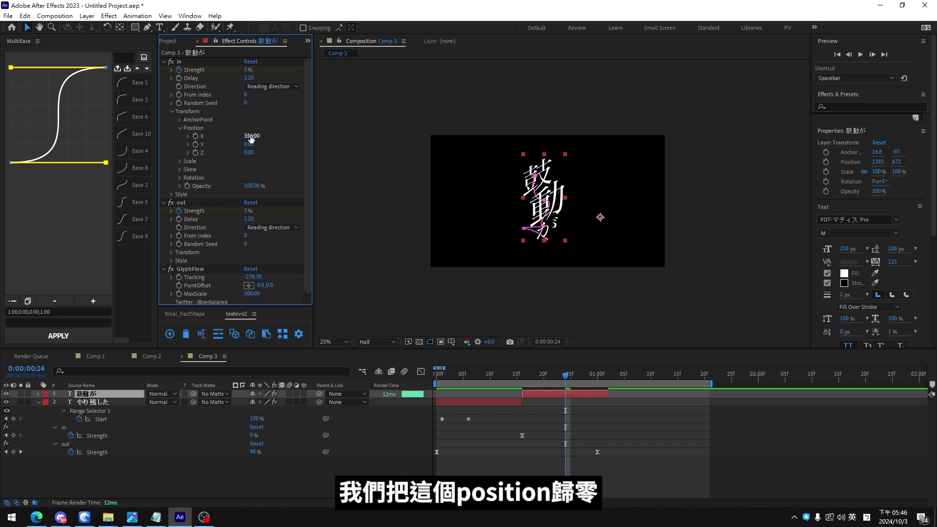
{"action": "type", "text": "0"}
{"action": "key", "text": "Return"}
{"action": "left_click", "coordinate": [180, 161]}
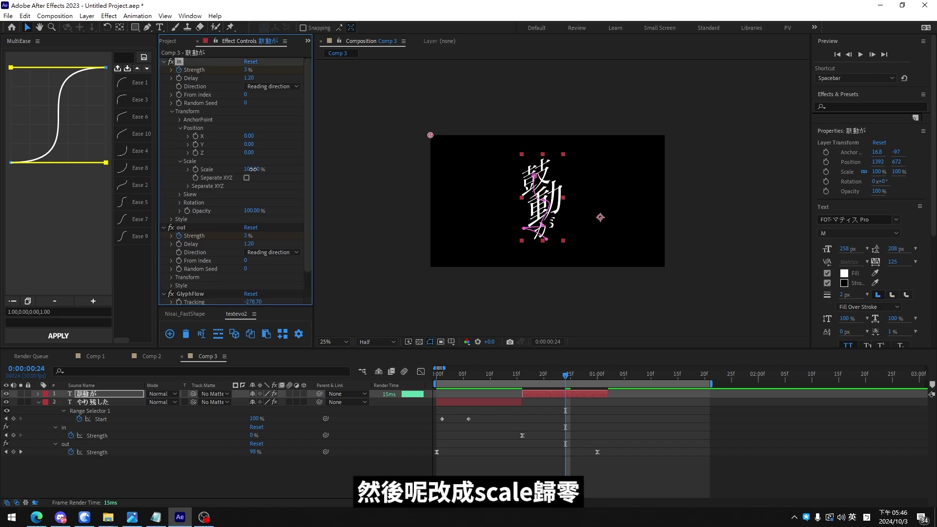
{"action": "left_click_drag", "start_coordinate": [253, 170], "coordinate": [185, 169]}
In the 鼓動が layer's out effect, set Position X to 0 and Y to 316 so the characters leave downward
{"action": "scroll", "coordinate": [175, 226], "scroll_direction": "down", "scroll_amount": 2}
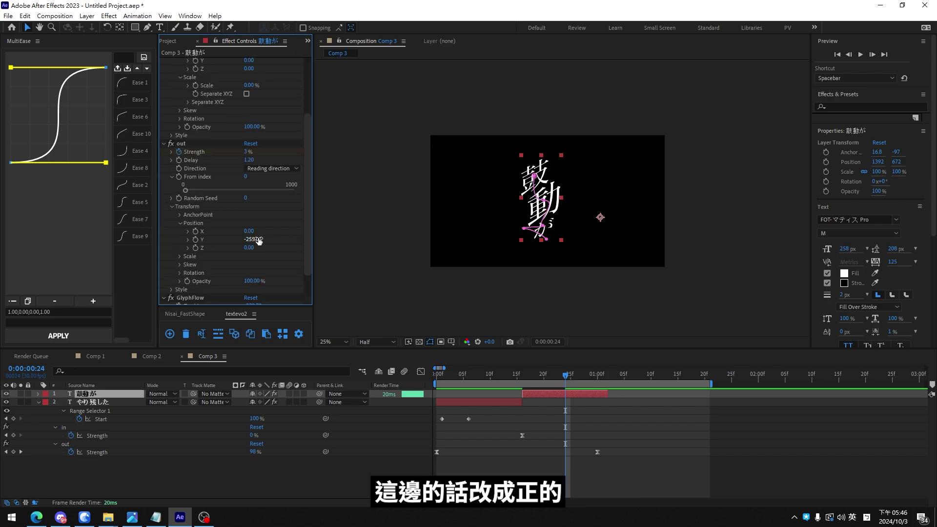
{"action": "left_click_drag", "start_coordinate": [258, 240], "coordinate": [423, 262]}
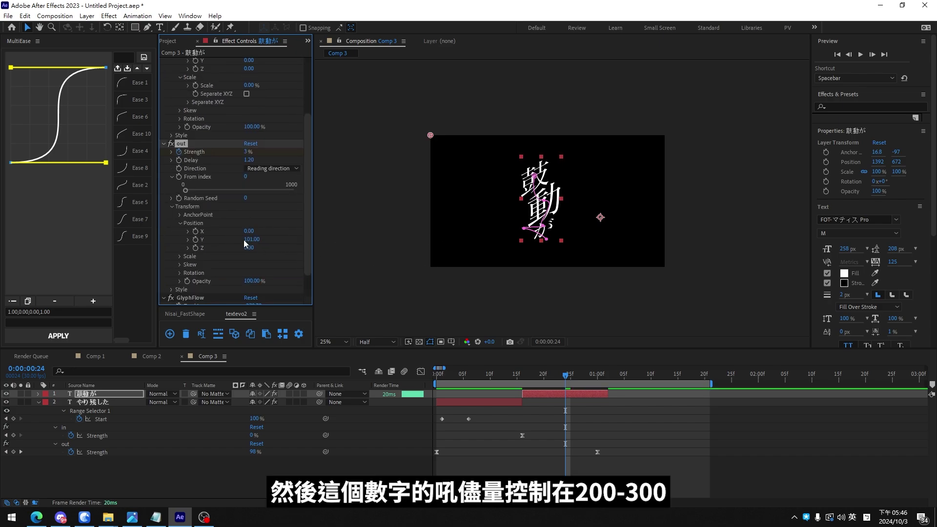
{"action": "left_click_drag", "start_coordinate": [276, 239], "coordinate": [344, 235]}
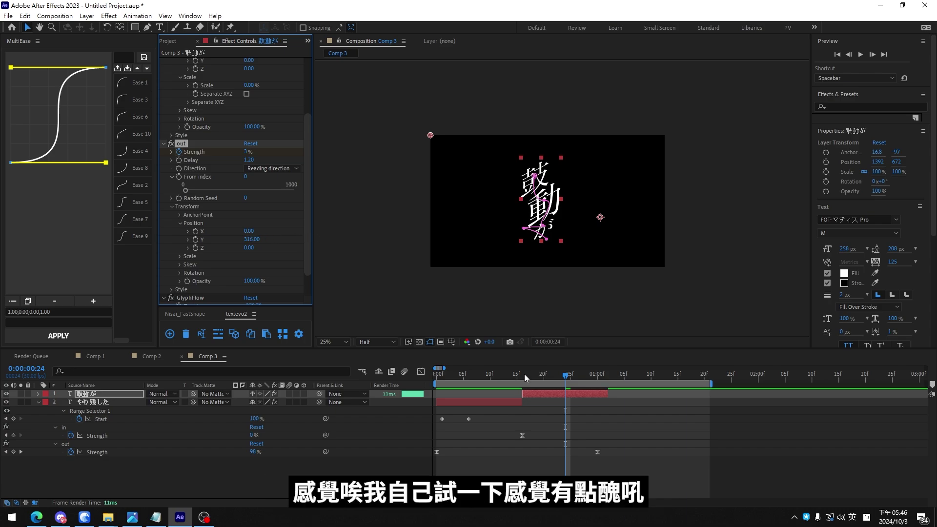
Preview the two lyrics and shorten the work area to the end of the 鼓動が layer
{"action": "key", "text": "space"}
{"action": "left_click", "coordinate": [715, 386]}
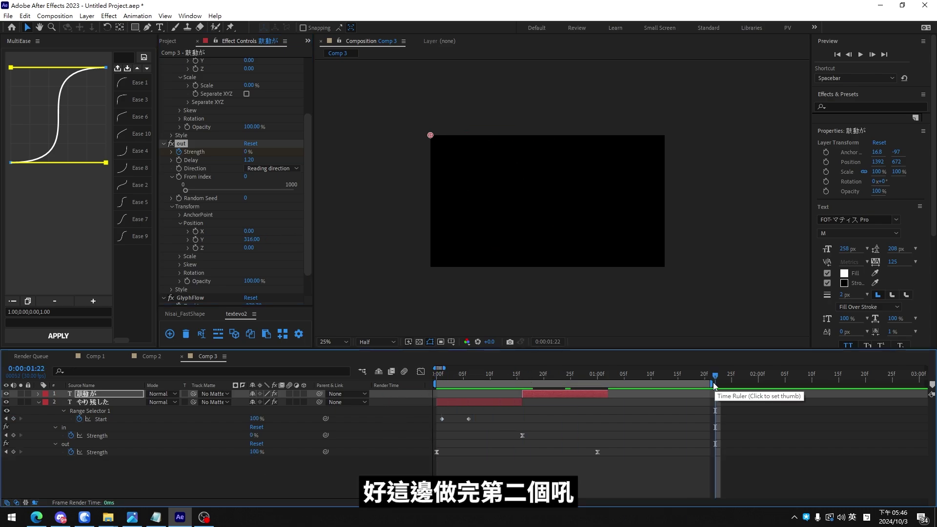
{"action": "left_click_drag", "start_coordinate": [714, 383], "coordinate": [616, 388]}
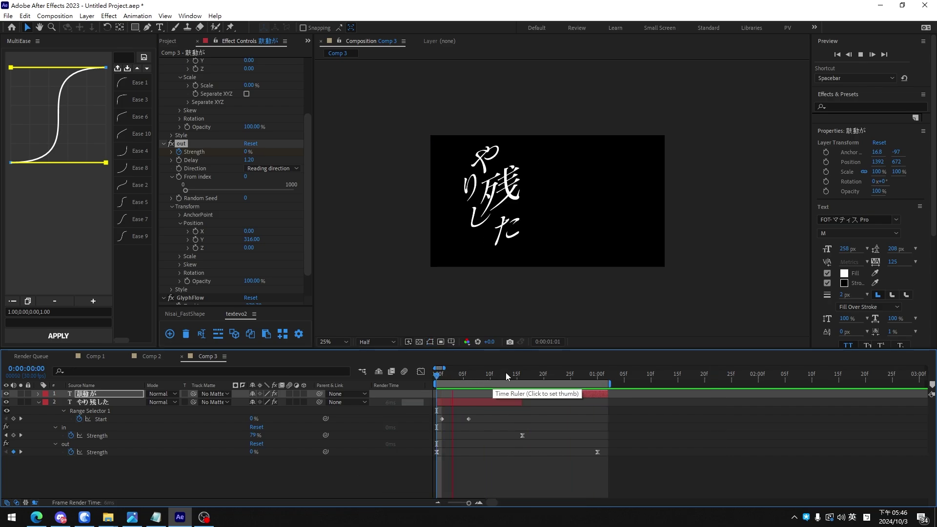
Enlarge the 鼓動が text's font size to 353 px and preview the result from the beginning
{"action": "left_click", "coordinate": [567, 377]}
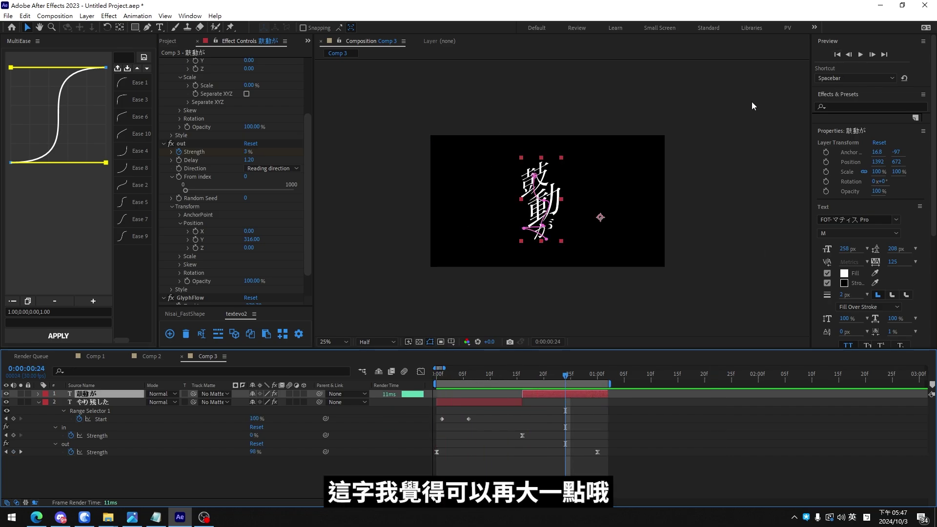
{"action": "left_click_drag", "start_coordinate": [855, 252], "coordinate": [879, 252]}
{"action": "key", "text": "space"}
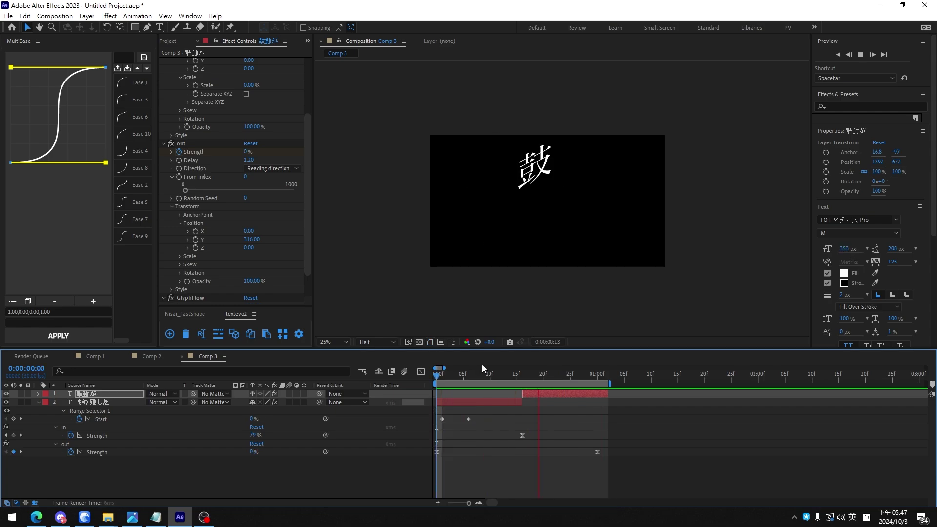
{"action": "key", "text": "space"}
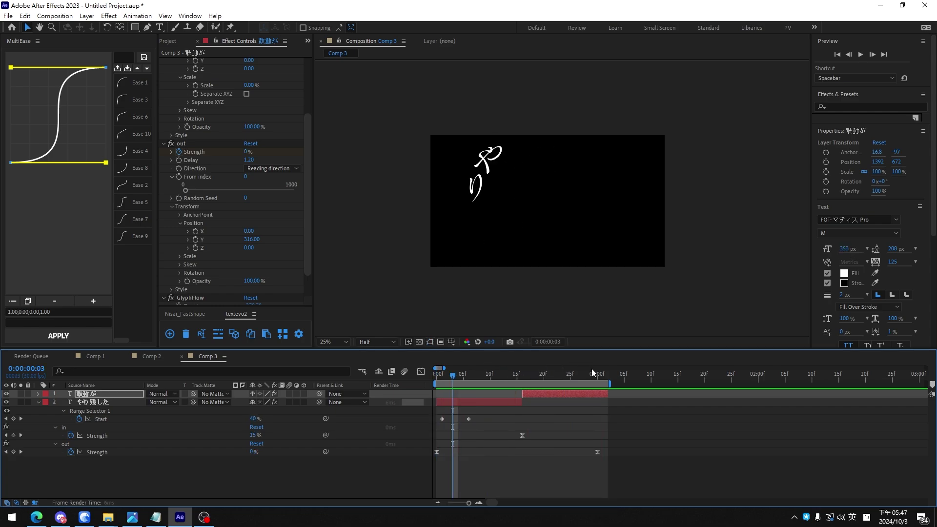
Extend the work area for the third lyric layer この夜を and reshape its mask path to run down the composition's right side
{"action": "left_click_drag", "start_coordinate": [610, 384], "coordinate": [783, 380]}
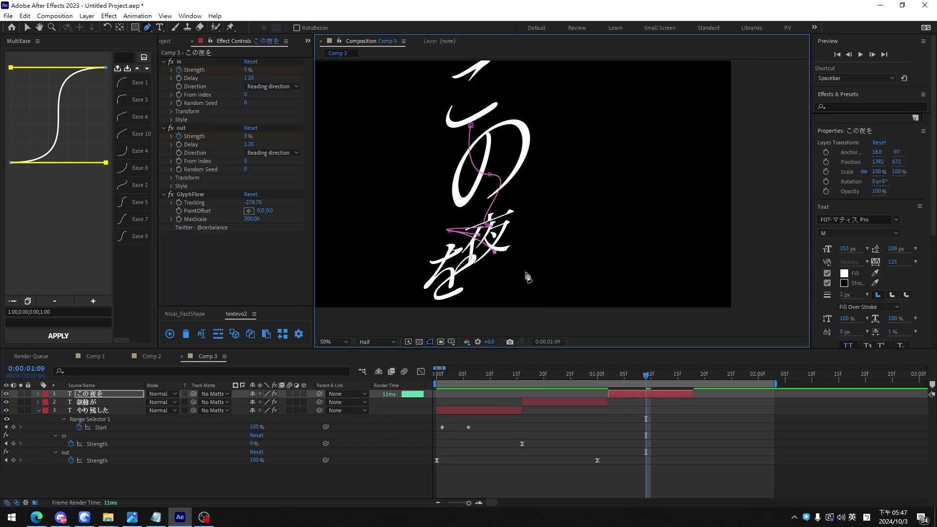
{"action": "left_click", "coordinate": [525, 278]}
{"action": "left_click_drag", "start_coordinate": [525, 278], "coordinate": [519, 297]}
{"action": "left_click", "coordinate": [27, 28]}
{"action": "left_click_drag", "start_coordinate": [466, 144], "coordinate": [621, 143]}
{"action": "left_click_drag", "start_coordinate": [485, 193], "coordinate": [644, 186]}
{"action": "left_click_drag", "start_coordinate": [444, 249], "coordinate": [661, 242]}
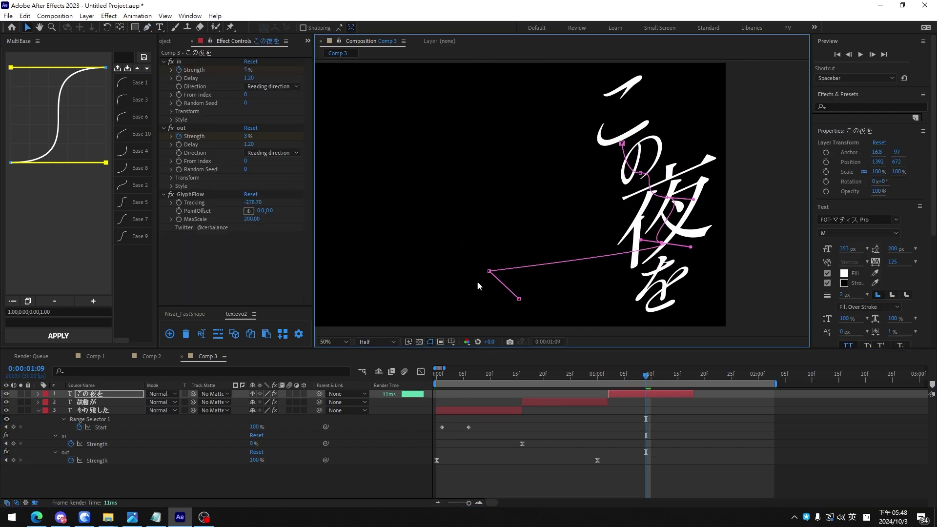
Set the この夜を font size to 308 px and its in effect to Scale 100%, Position X -298 and Y 454
{"action": "left_click", "coordinate": [172, 111]}
{"action": "left_click", "coordinate": [180, 136]}
{"action": "left_click", "coordinate": [253, 144]}
{"action": "left_click", "coordinate": [180, 128]}
{"action": "left_click_drag", "start_coordinate": [848, 249], "coordinate": [826, 249]}
{"action": "left_click_drag", "start_coordinate": [252, 135], "coordinate": [107, 136]}
{"action": "left_click_drag", "start_coordinate": [252, 144], "coordinate": [473, 144]}
Set the この夜を layer's out effect Position to X -584 and Y 0, and preview all three lyrics
{"action": "scroll", "coordinate": [205, 236], "scroll_direction": "down", "scroll_amount": 2}
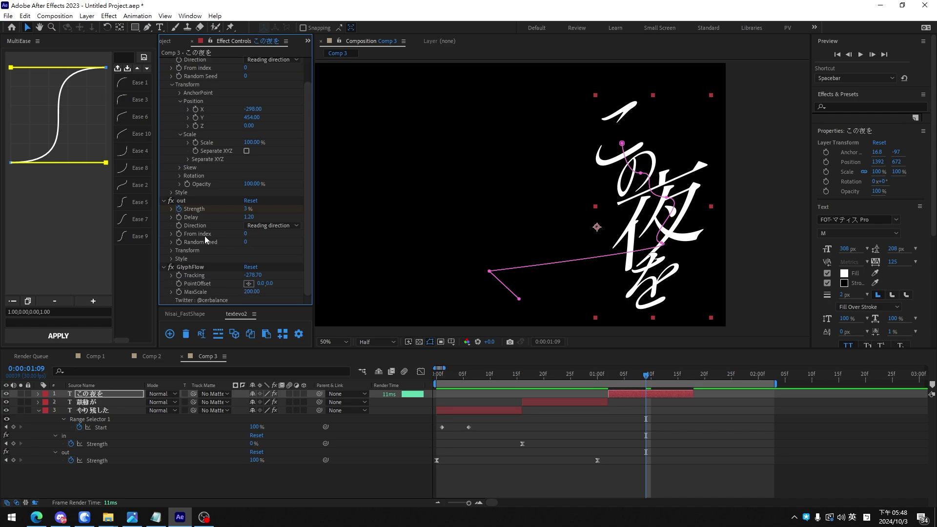
{"action": "left_click", "coordinate": [172, 251]}
{"action": "left_click", "coordinate": [180, 267]}
{"action": "scroll", "coordinate": [210, 244], "scroll_direction": "down", "scroll_amount": 2}
{"action": "left_click_drag", "start_coordinate": [253, 231], "coordinate": [65, 231]}
{"action": "left_click", "coordinate": [485, 375]}
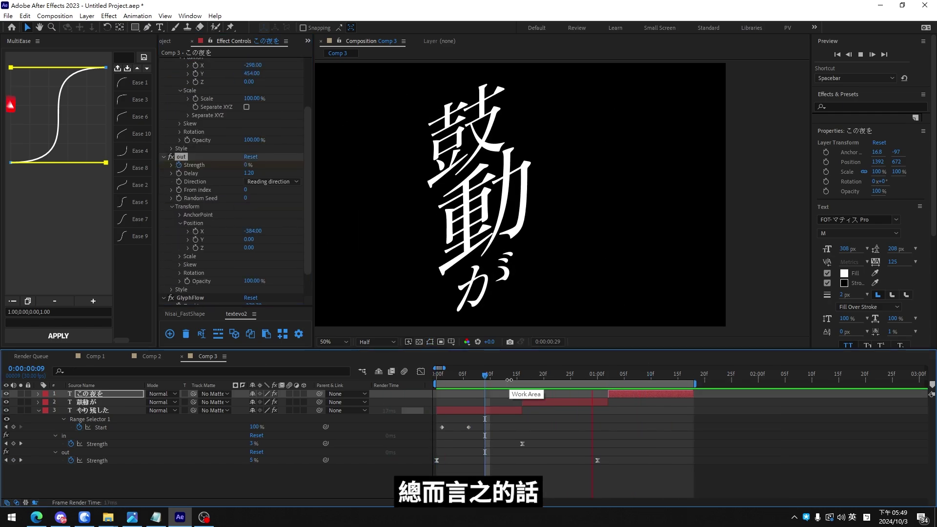
{"action": "scroll", "coordinate": [216, 273], "scroll_direction": "down", "scroll_amount": 2}
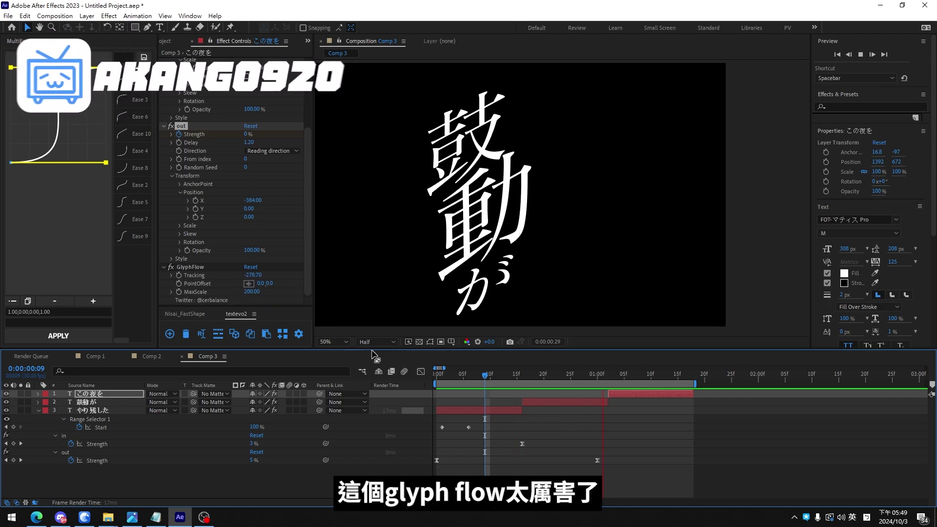